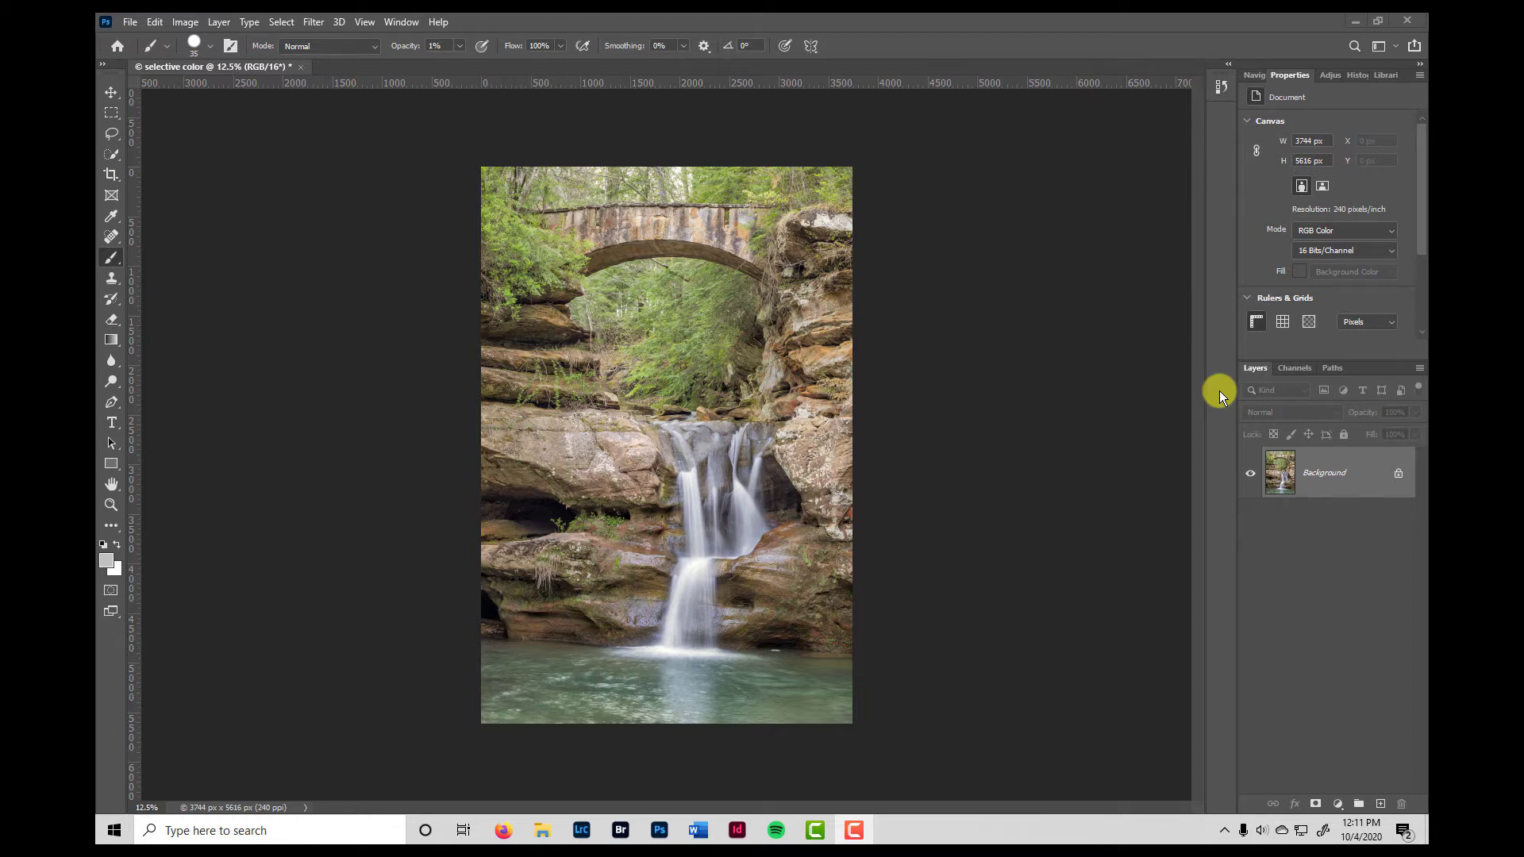
# - Add Color Balance, Hue/Saturation and Selective Color adjustment layers above the Background layer
pyautogui.click(1339, 804)
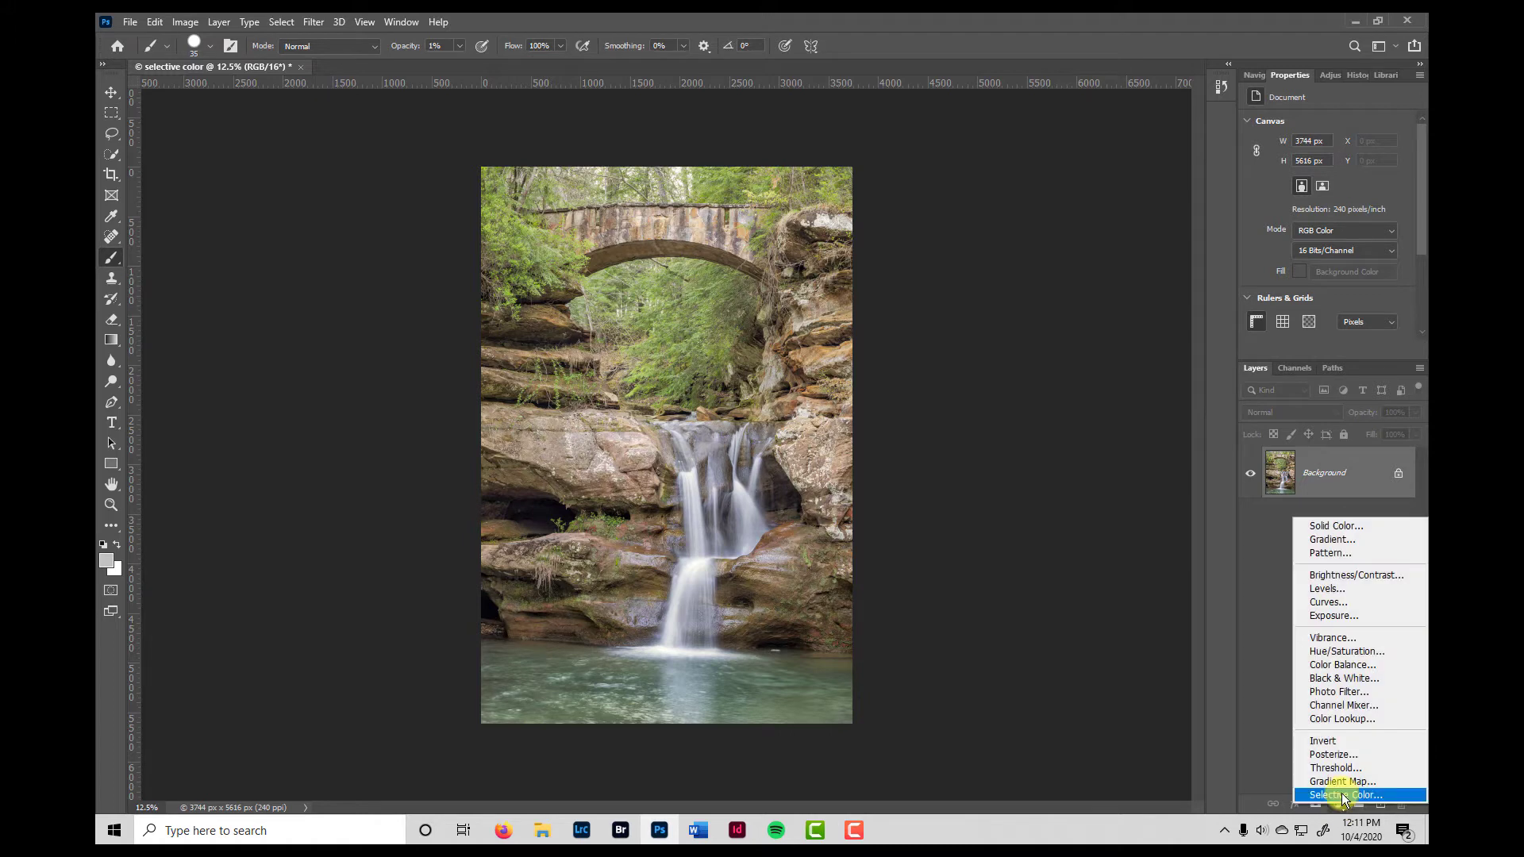
pyautogui.click(1355, 664)
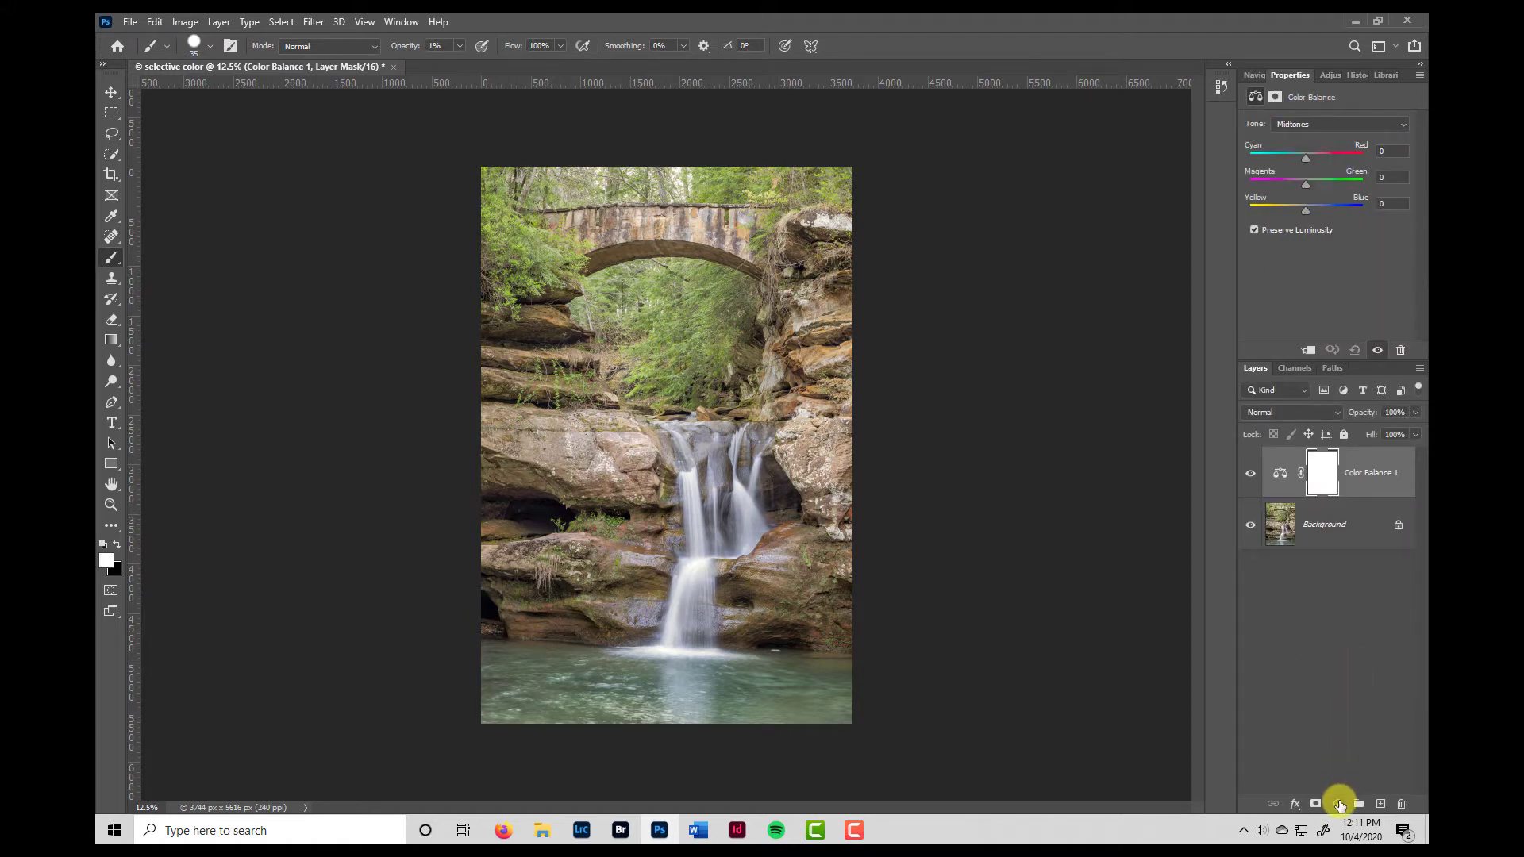
pyautogui.click(1340, 805)
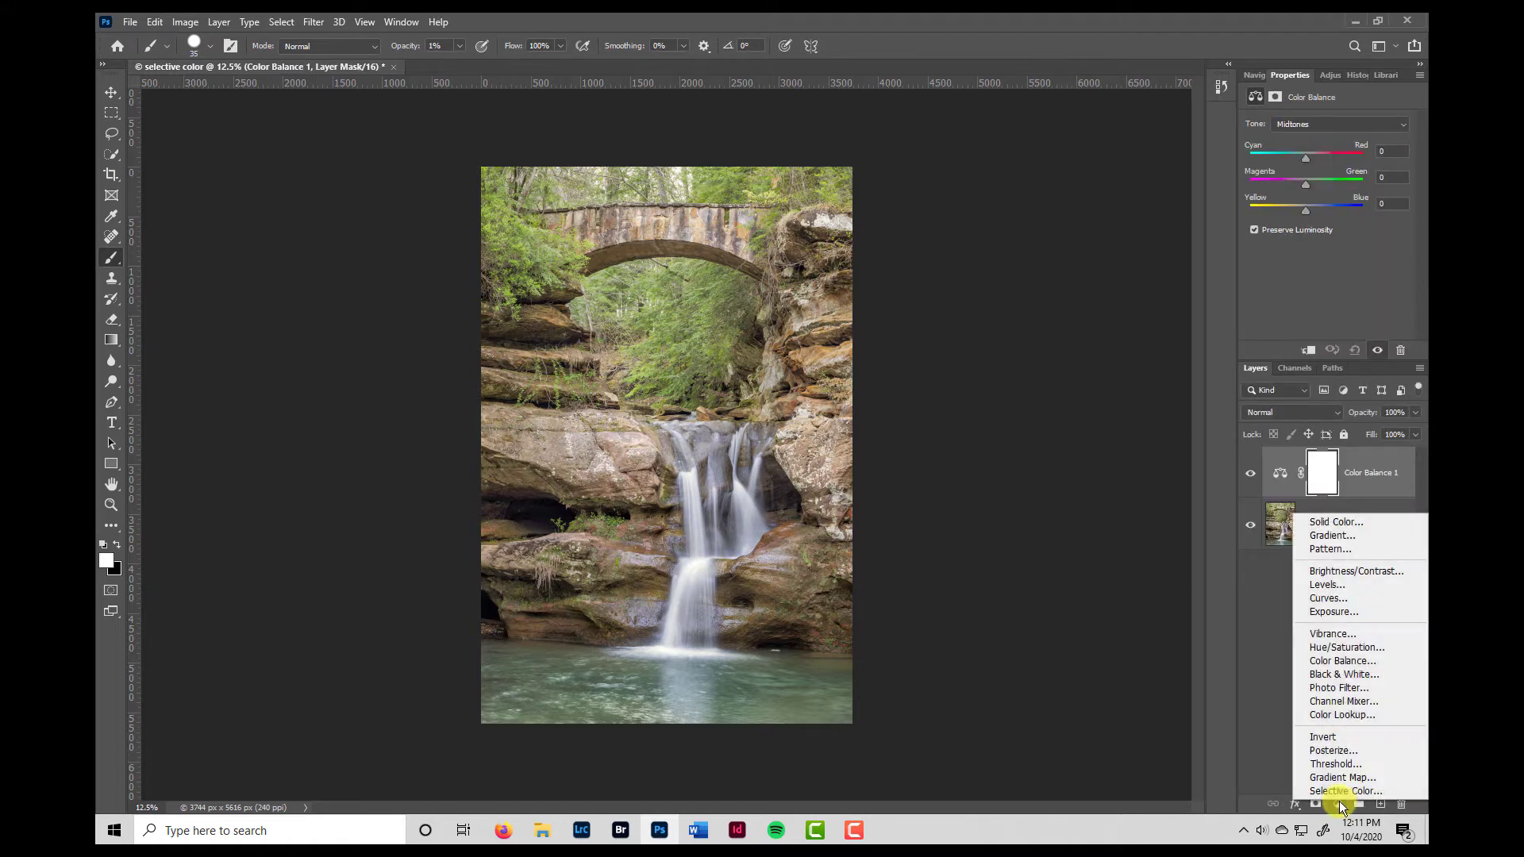
pyautogui.click(1345, 647)
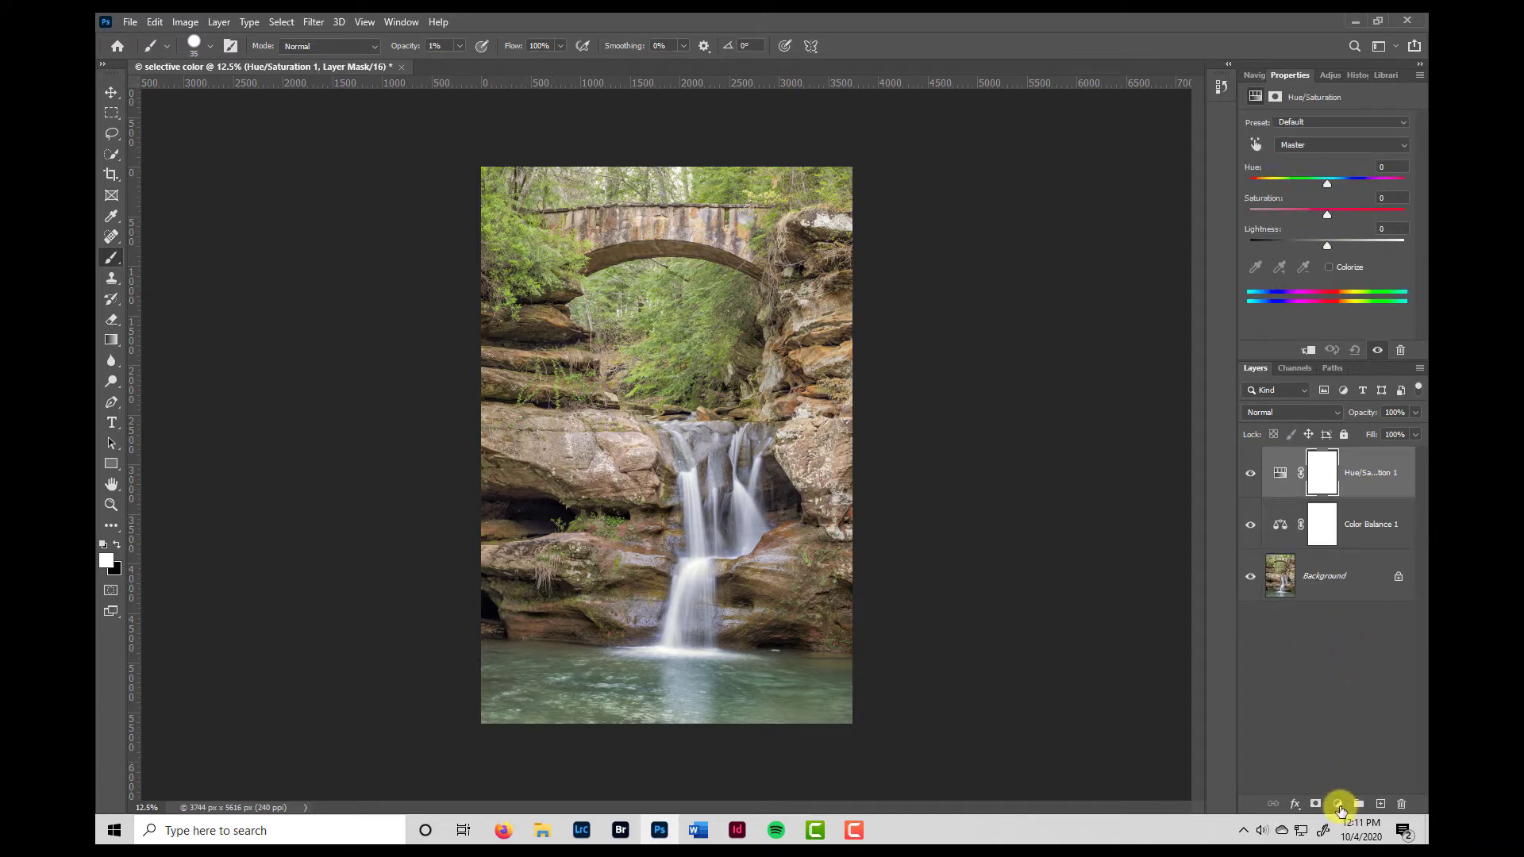
pyautogui.click(1340, 807)
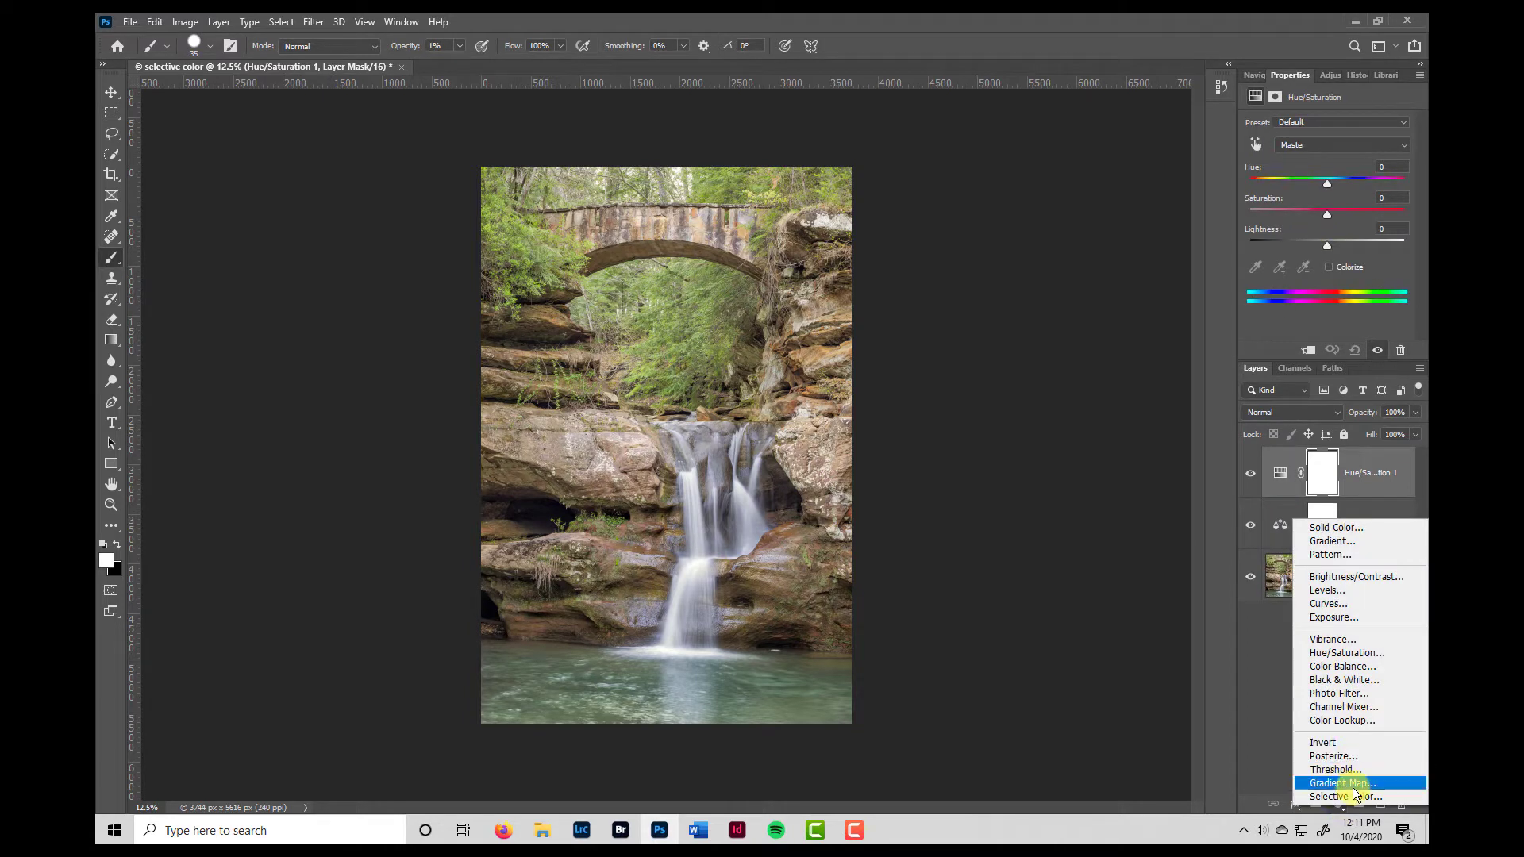
pyautogui.click(1354, 797)
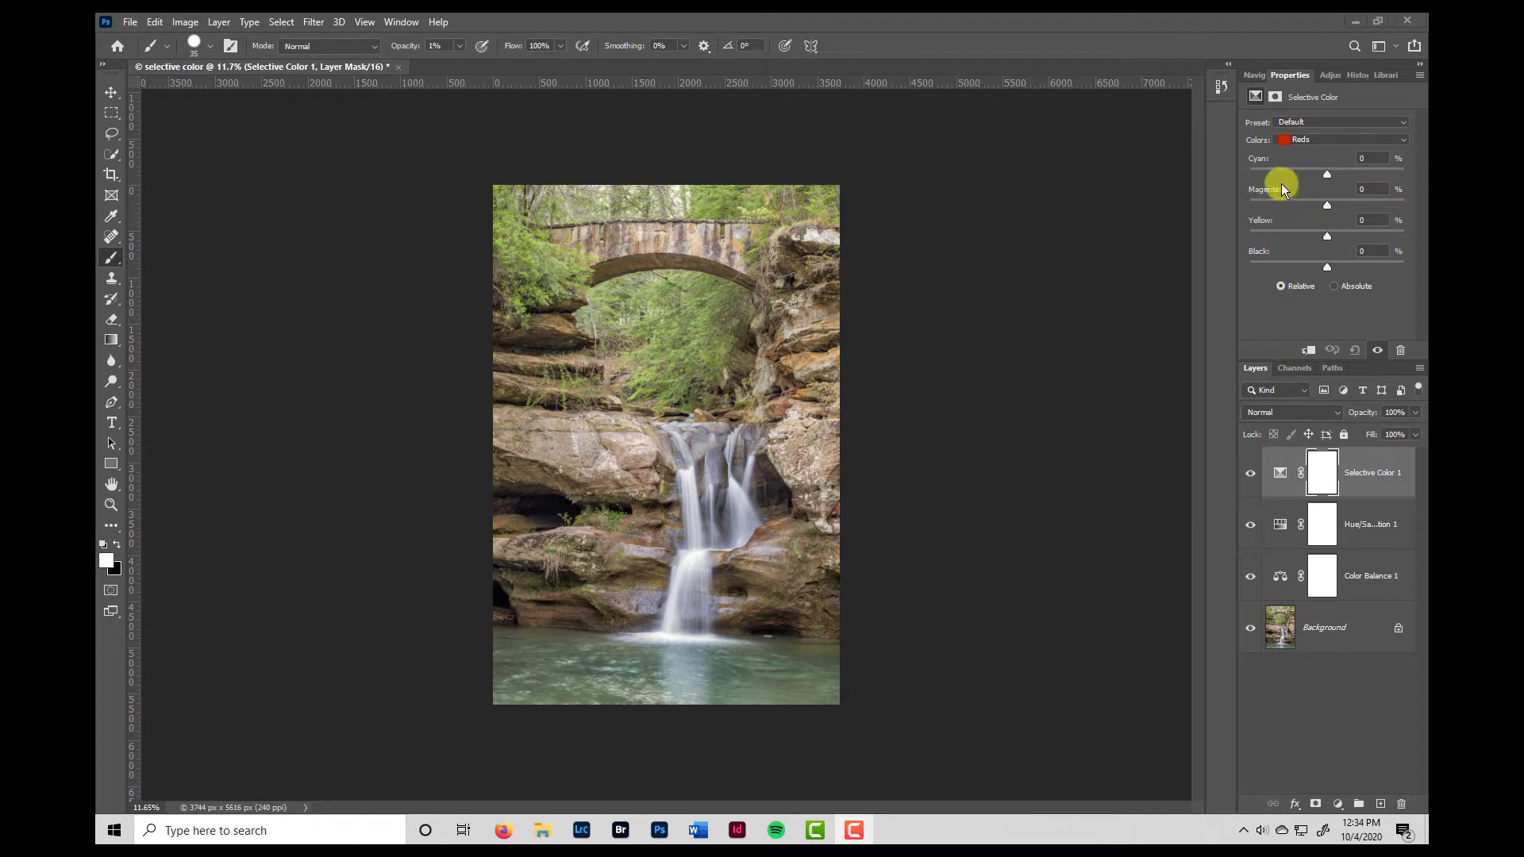
# - Set the Yellow–Blue balance of the midtones to -1 in the Color Balance adjustment layer
pyautogui.click(1253, 75)
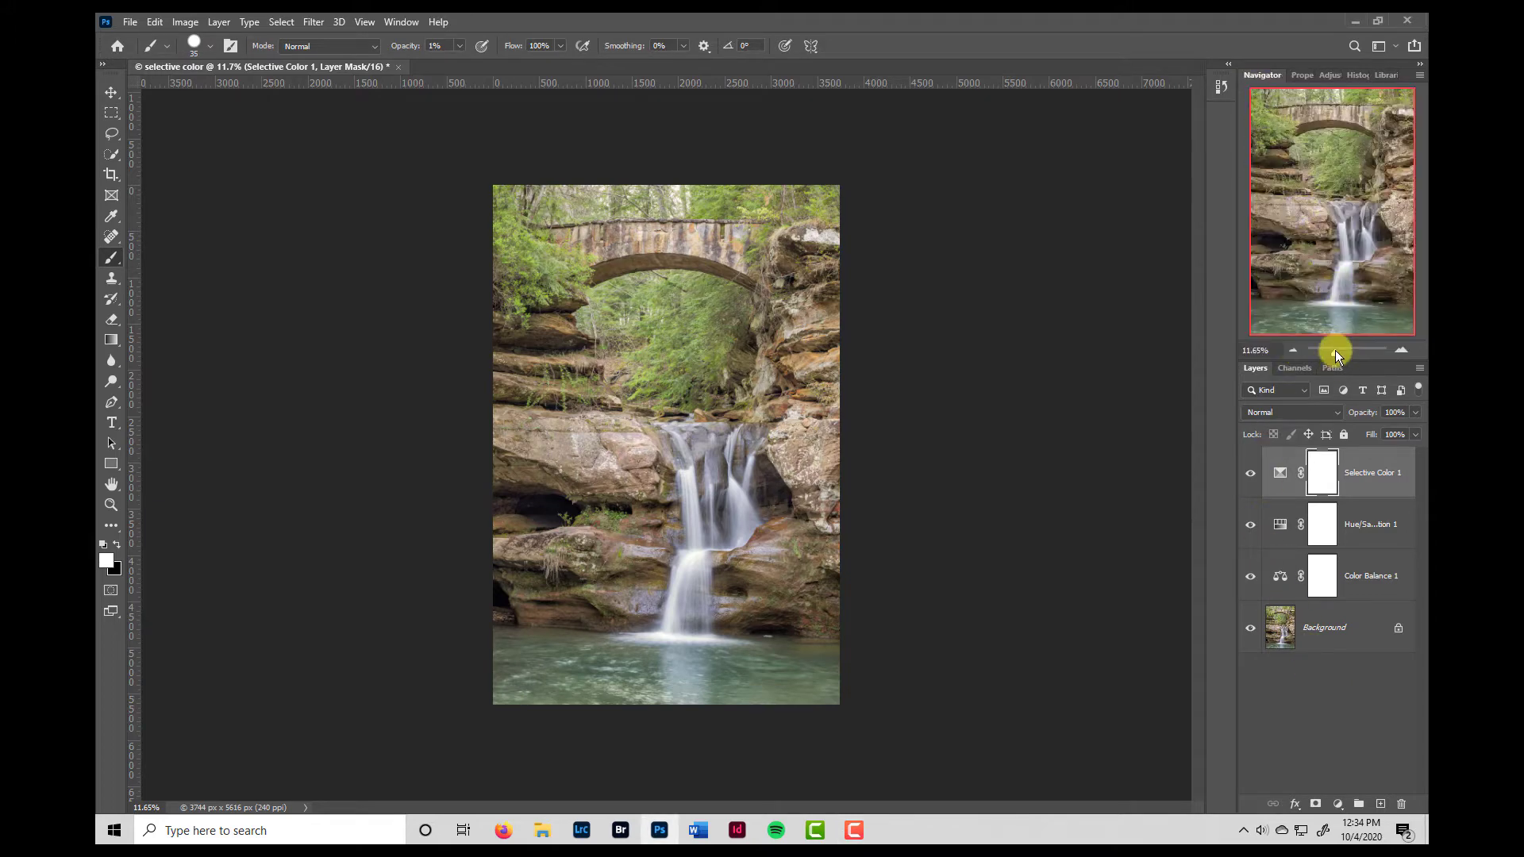
pyautogui.click(1334, 351)
pyautogui.moveTo(1334, 351); pyautogui.dragTo(1336, 351)
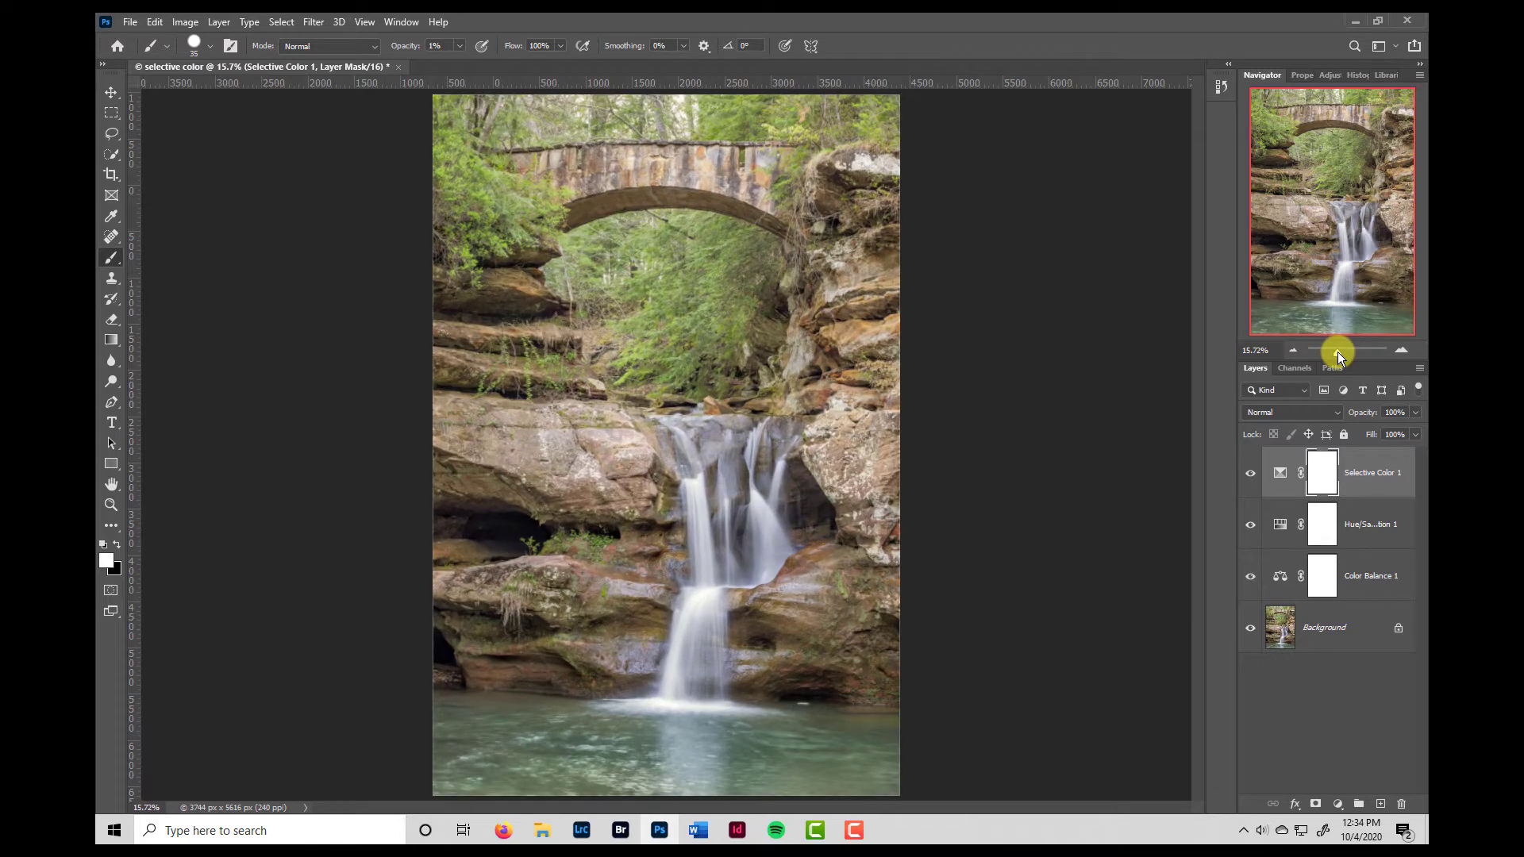
pyautogui.click(1303, 78)
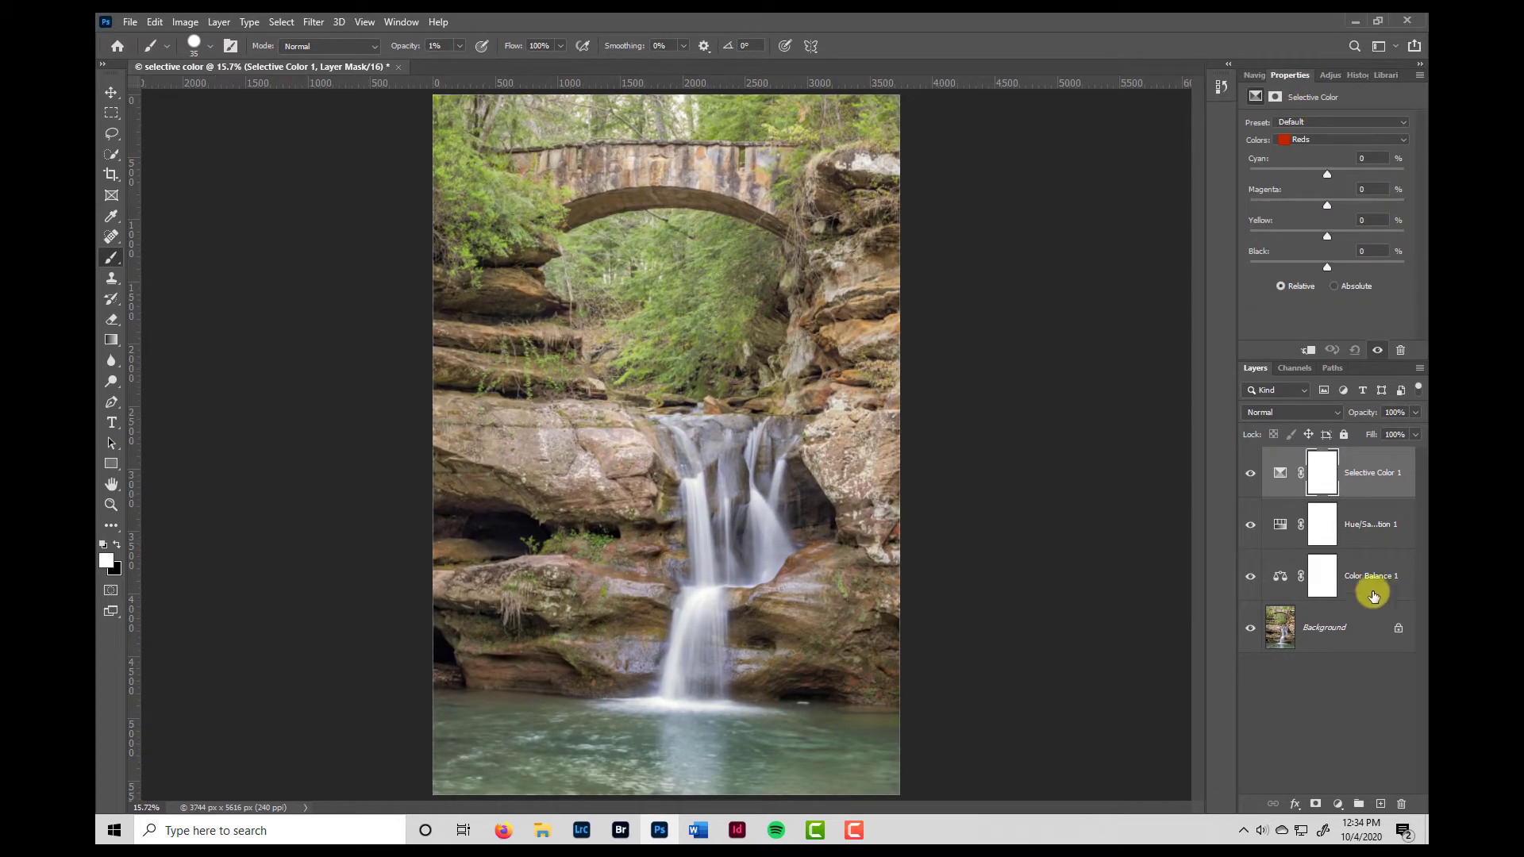
pyautogui.click(1331, 580)
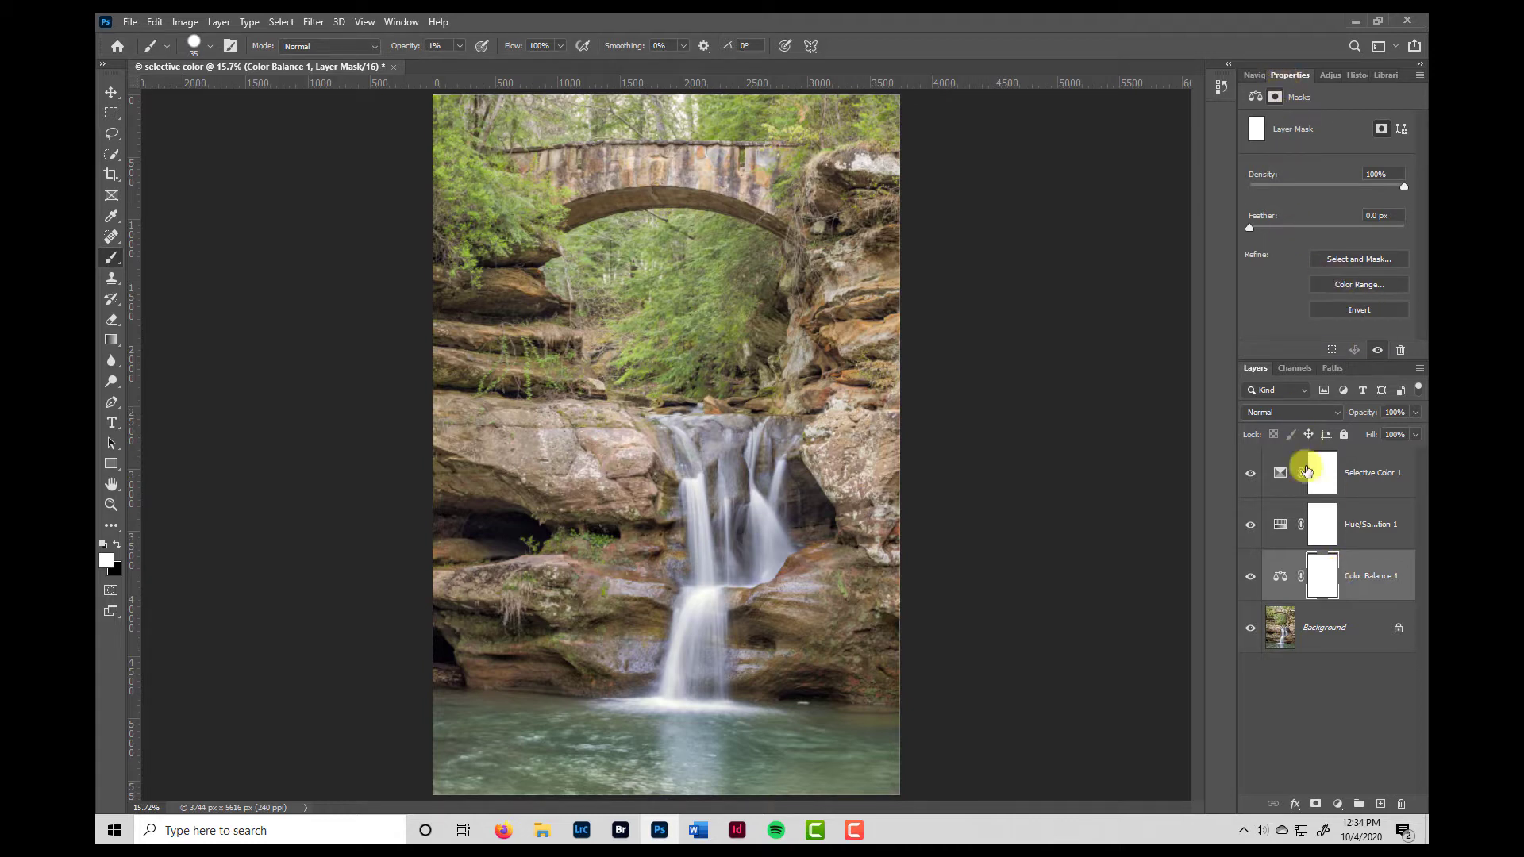
pyautogui.click(1279, 576)
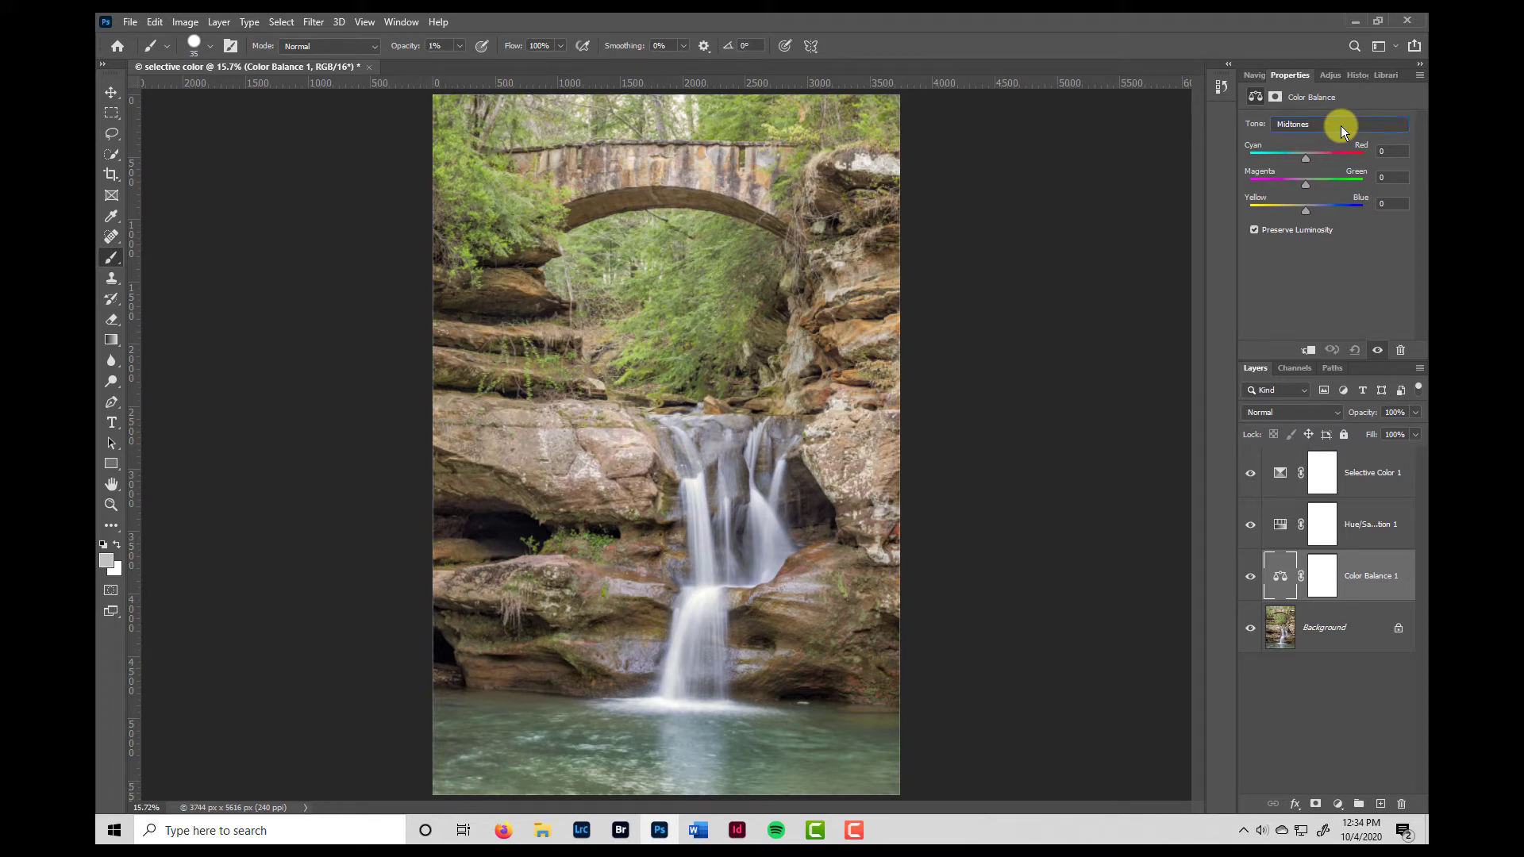
pyautogui.click(1340, 125)
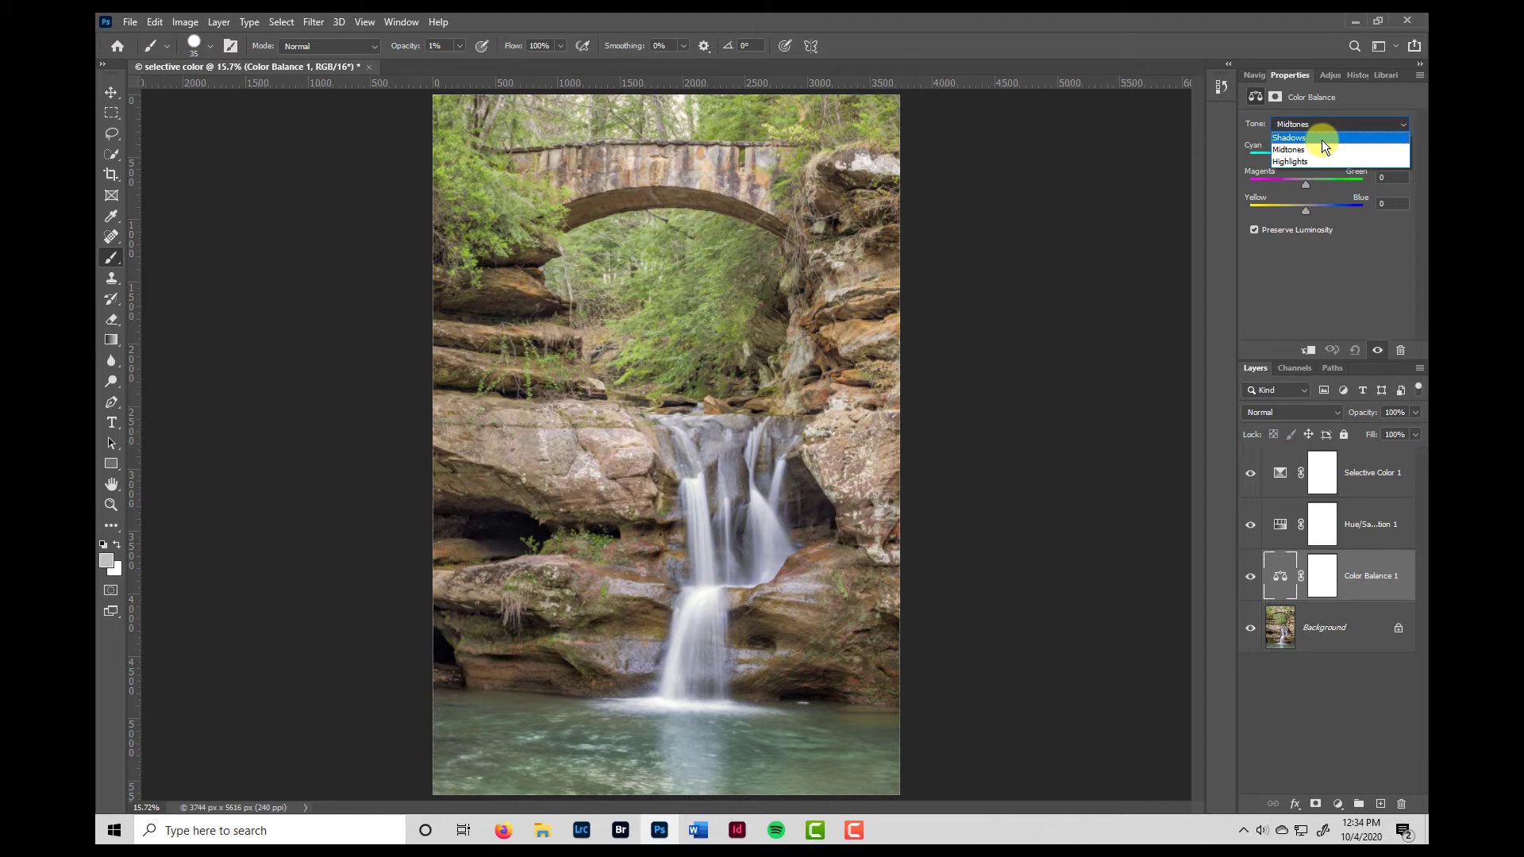
pyautogui.click(1328, 123)
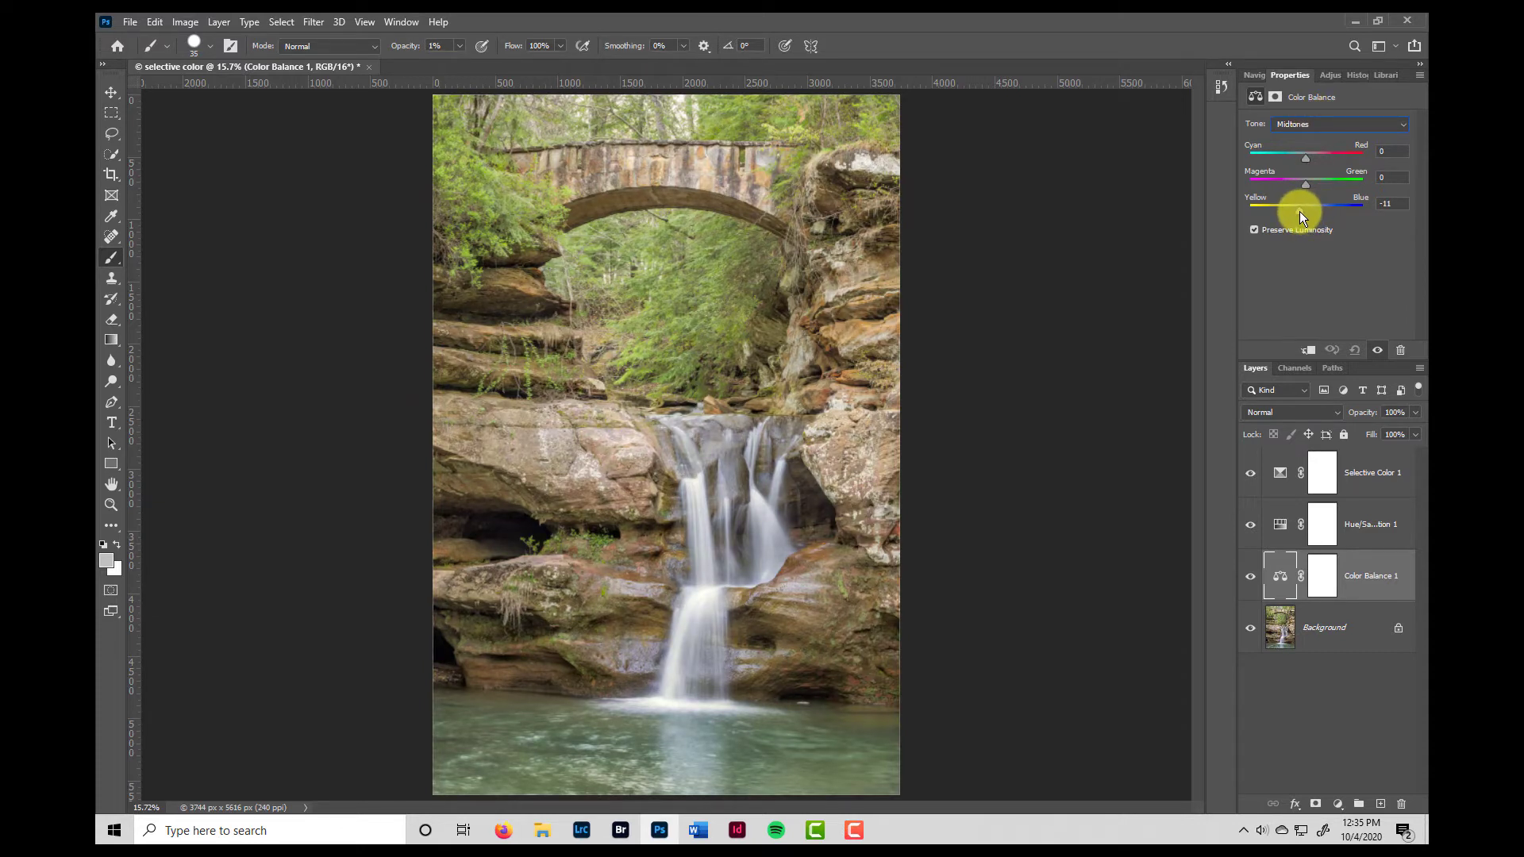
pyautogui.moveTo(1298, 212); pyautogui.dragTo(1303, 212)
# - Set the Color Balance highlights' Yellow–Blue value to -7 and shift the shadows slightly toward blue
pyautogui.click(1311, 125)
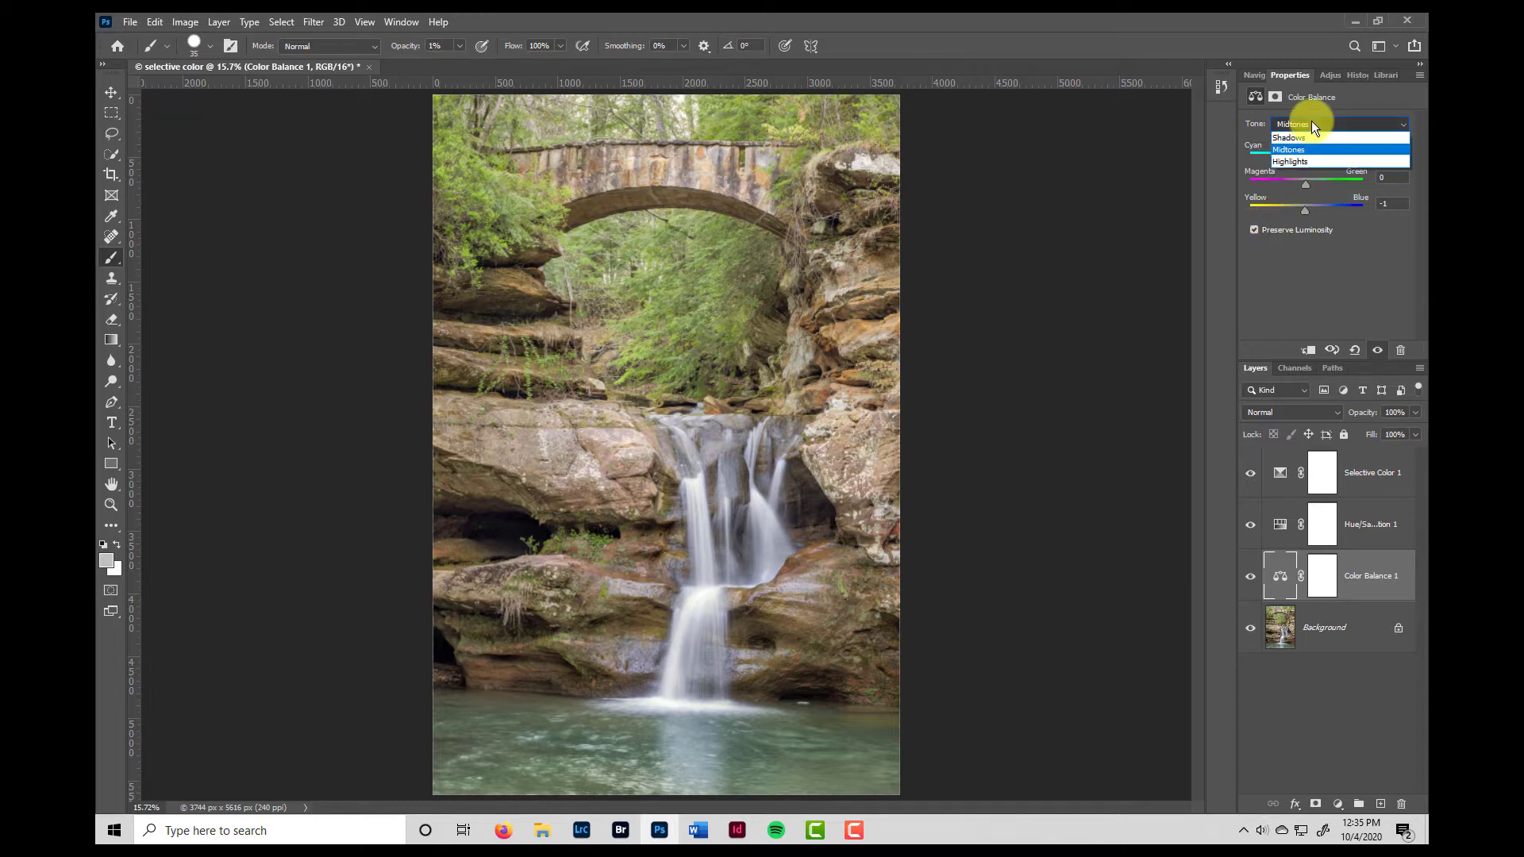
pyautogui.click(1303, 161)
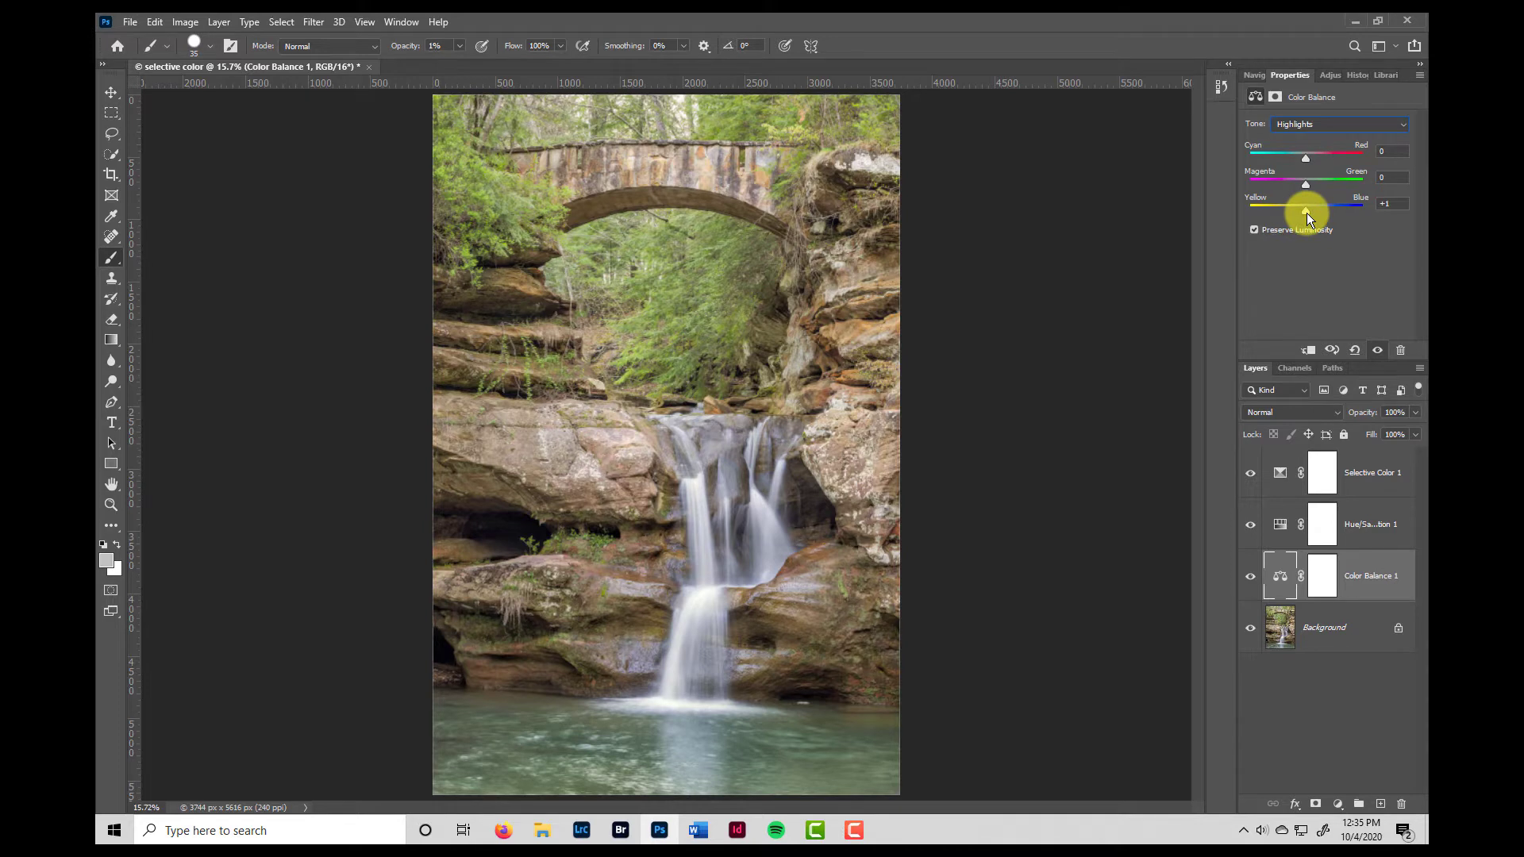
pyautogui.moveTo(1305, 215); pyautogui.dragTo(1302, 215)
pyautogui.click(1317, 125)
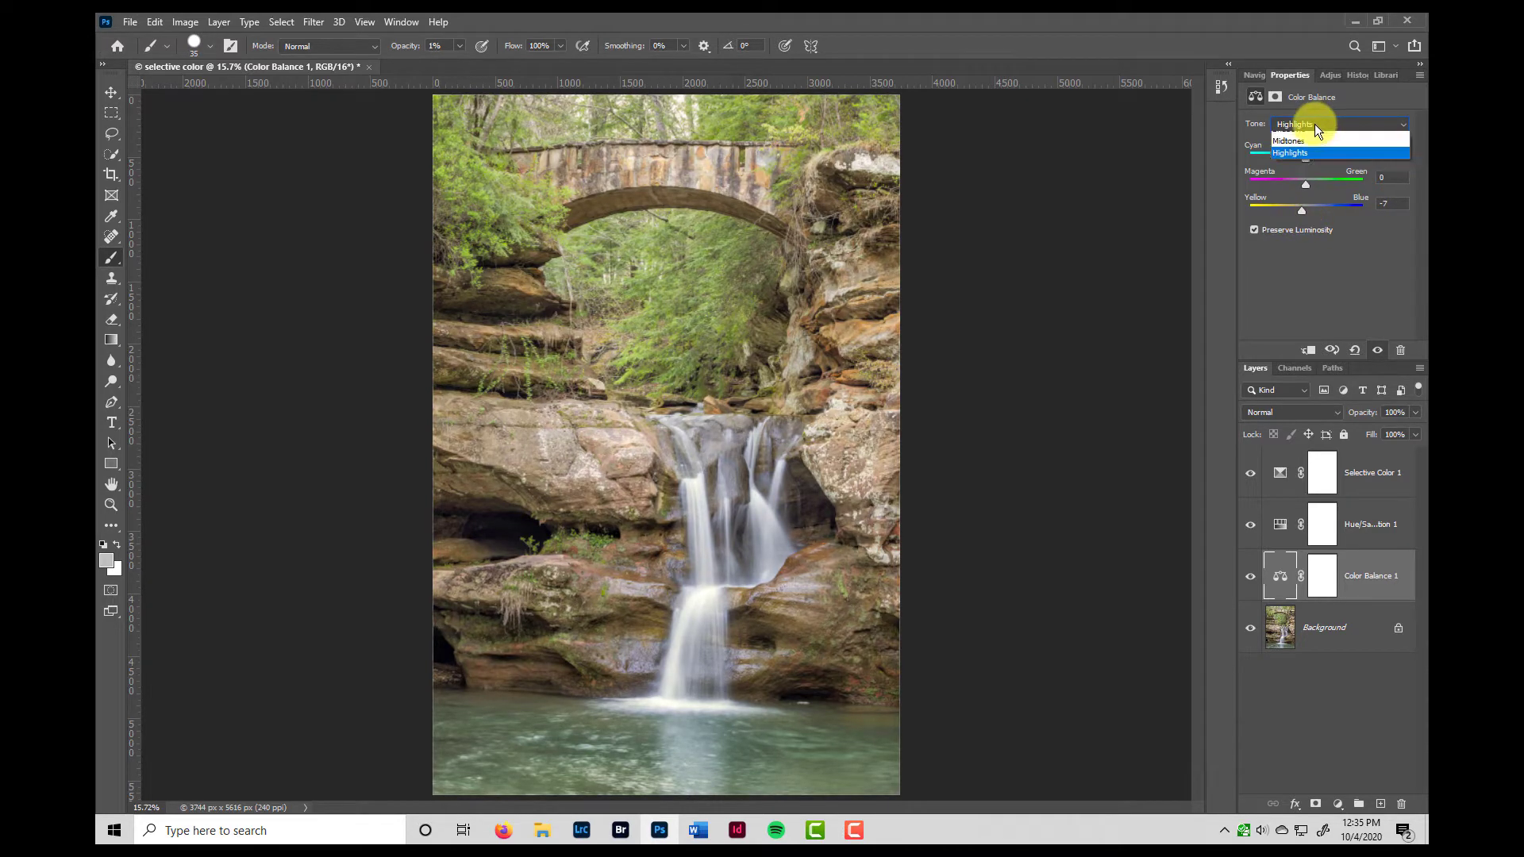
pyautogui.click(1308, 137)
pyautogui.moveTo(1308, 211); pyautogui.dragTo(1312, 213)
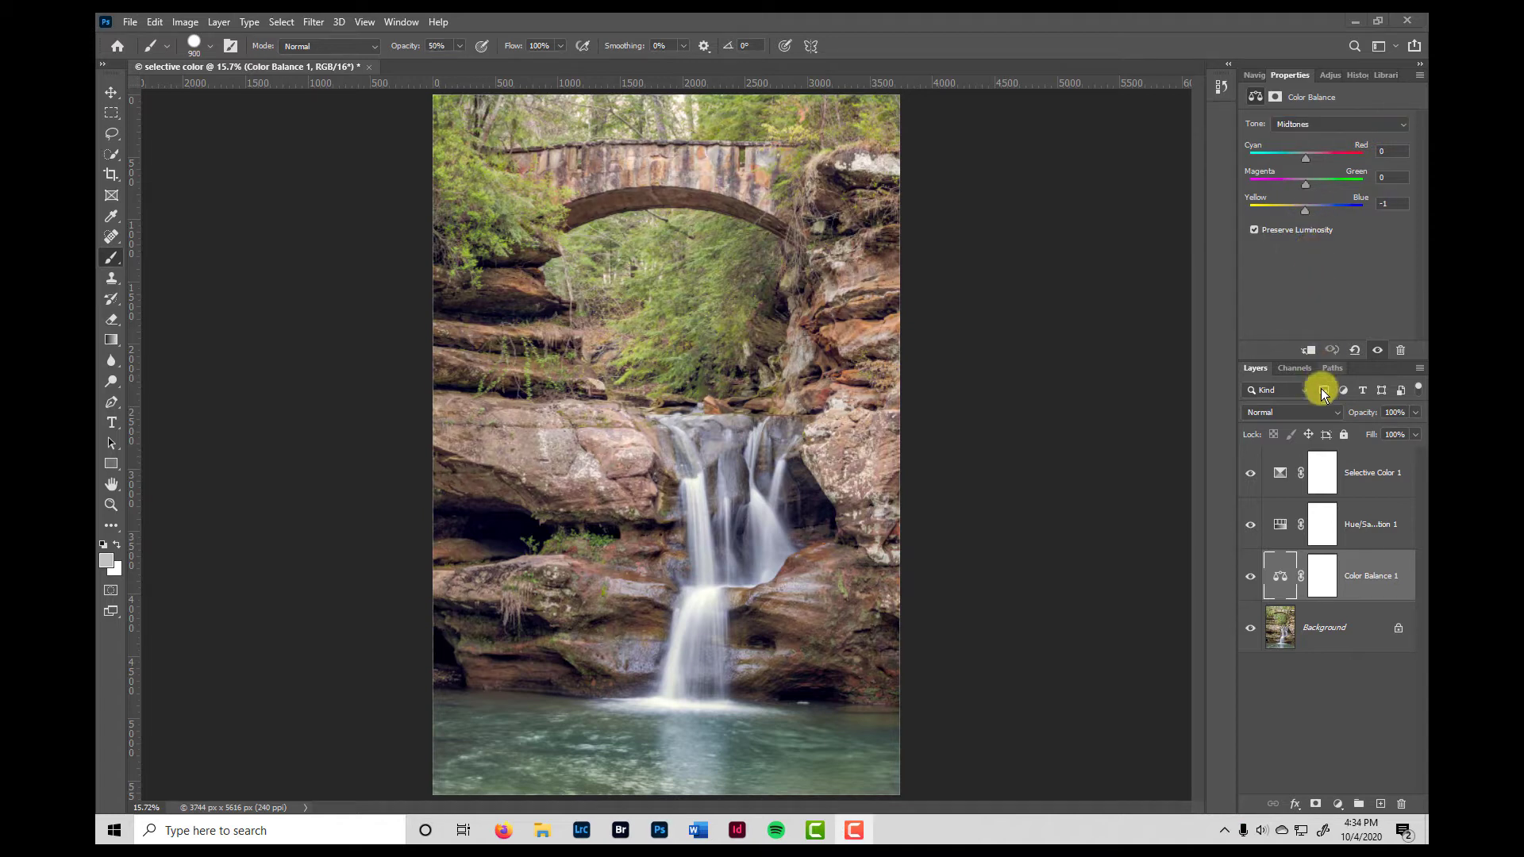
# - Delete the Color Balance adjustment layer
pyautogui.click(1279, 573)
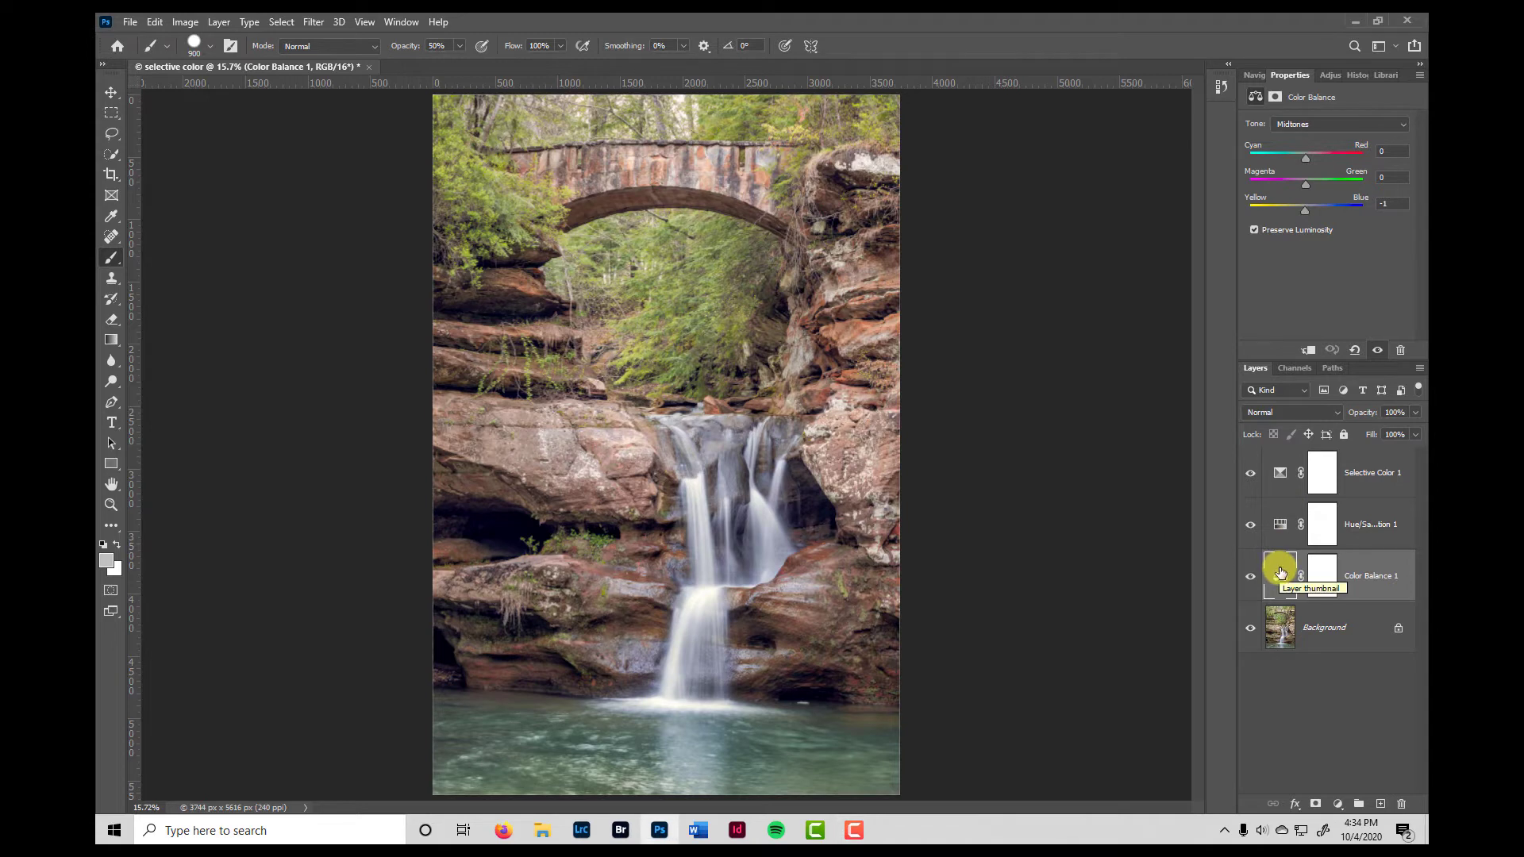
pyautogui.press('Delete')
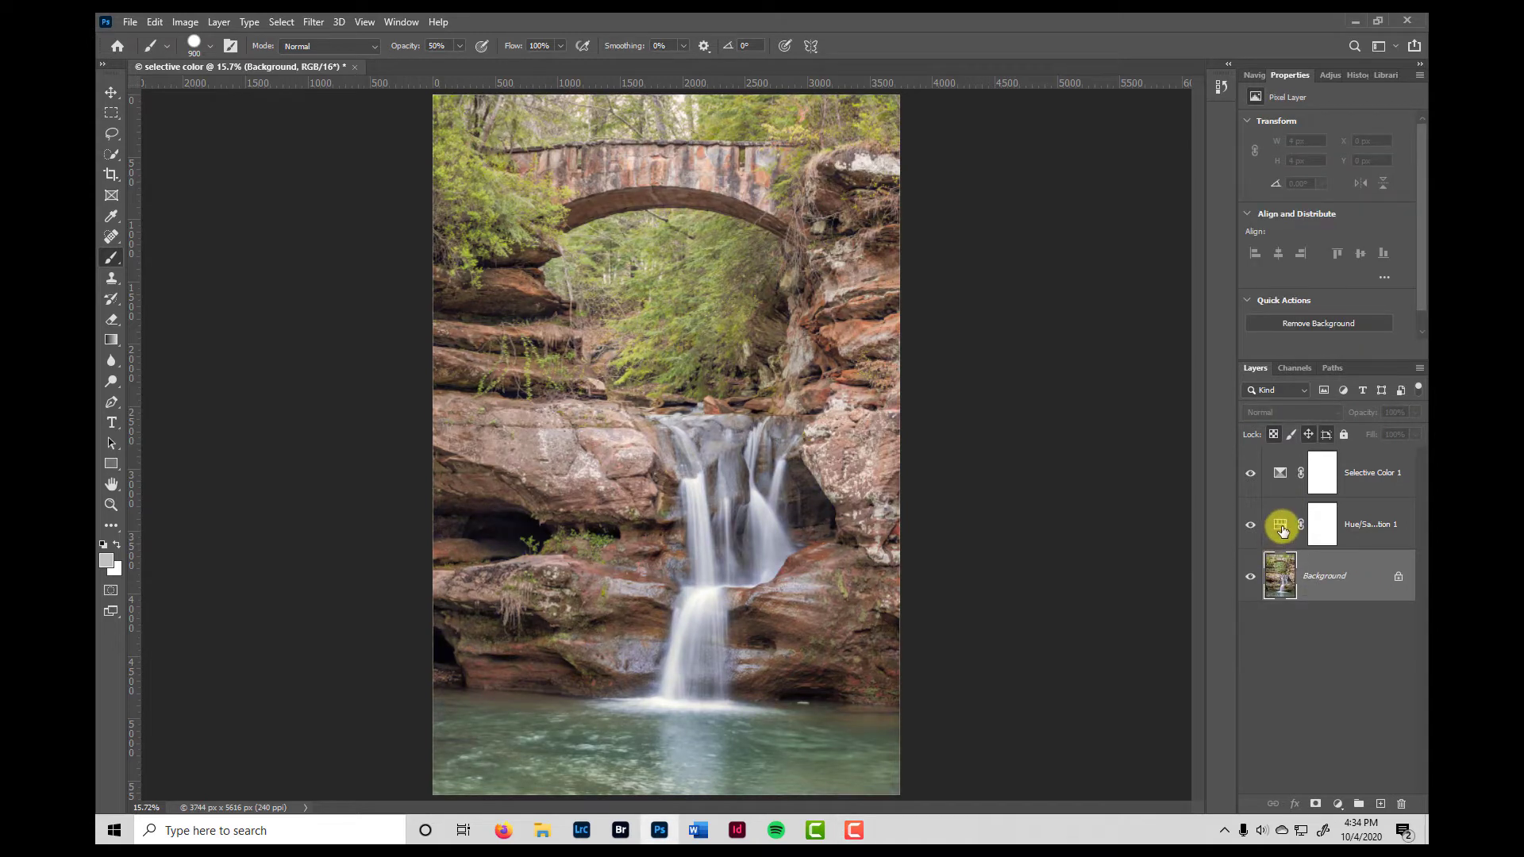
# - Set the hue of the Yellows to -10 in the Hue/Saturation layer and compare the image with the layer hidden and shown
pyautogui.click(1282, 528)
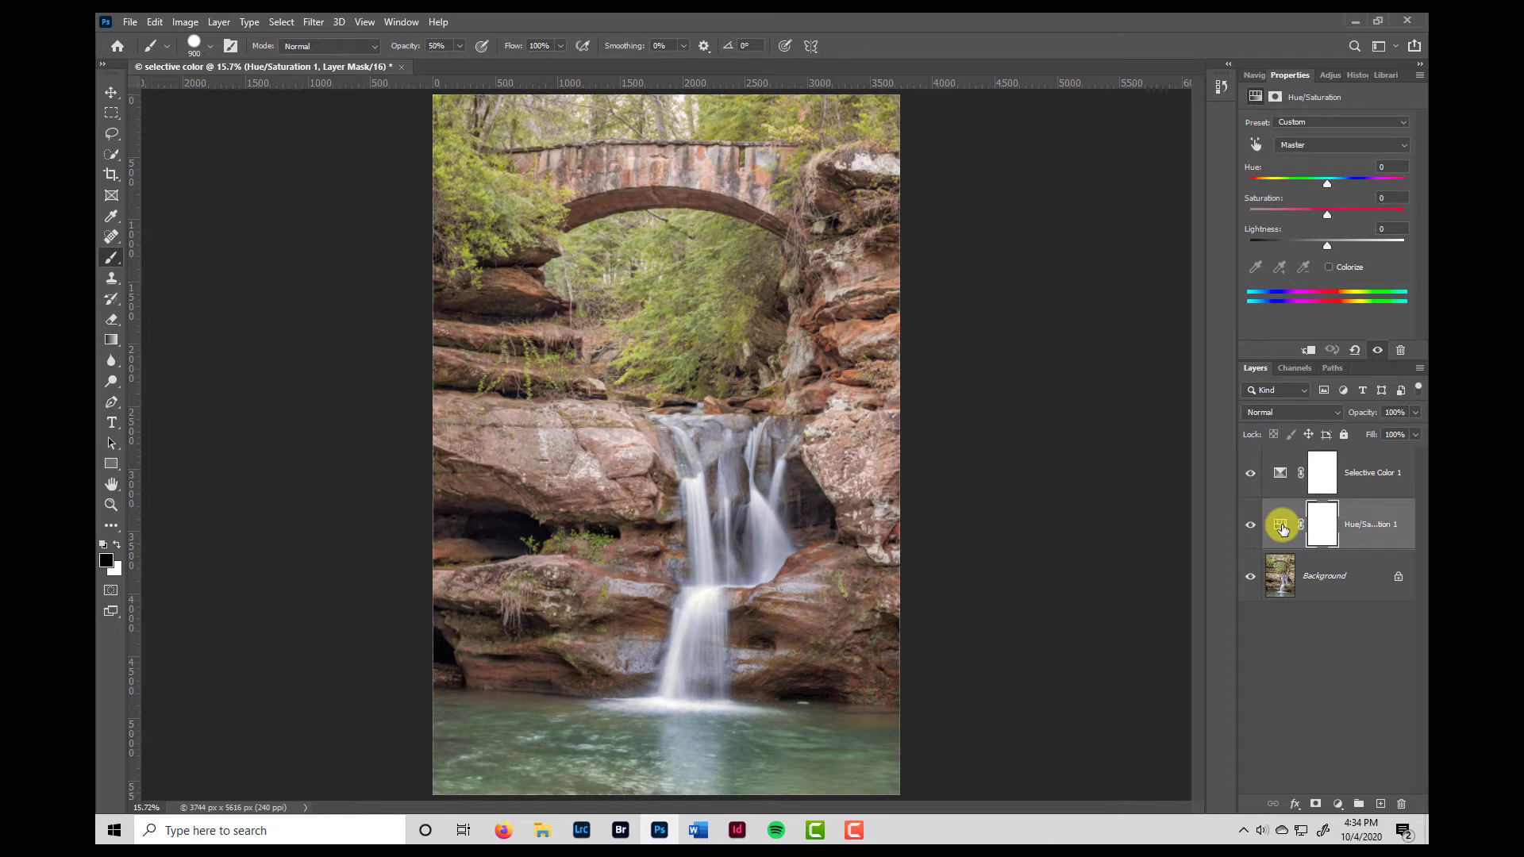
pyautogui.click(1385, 150)
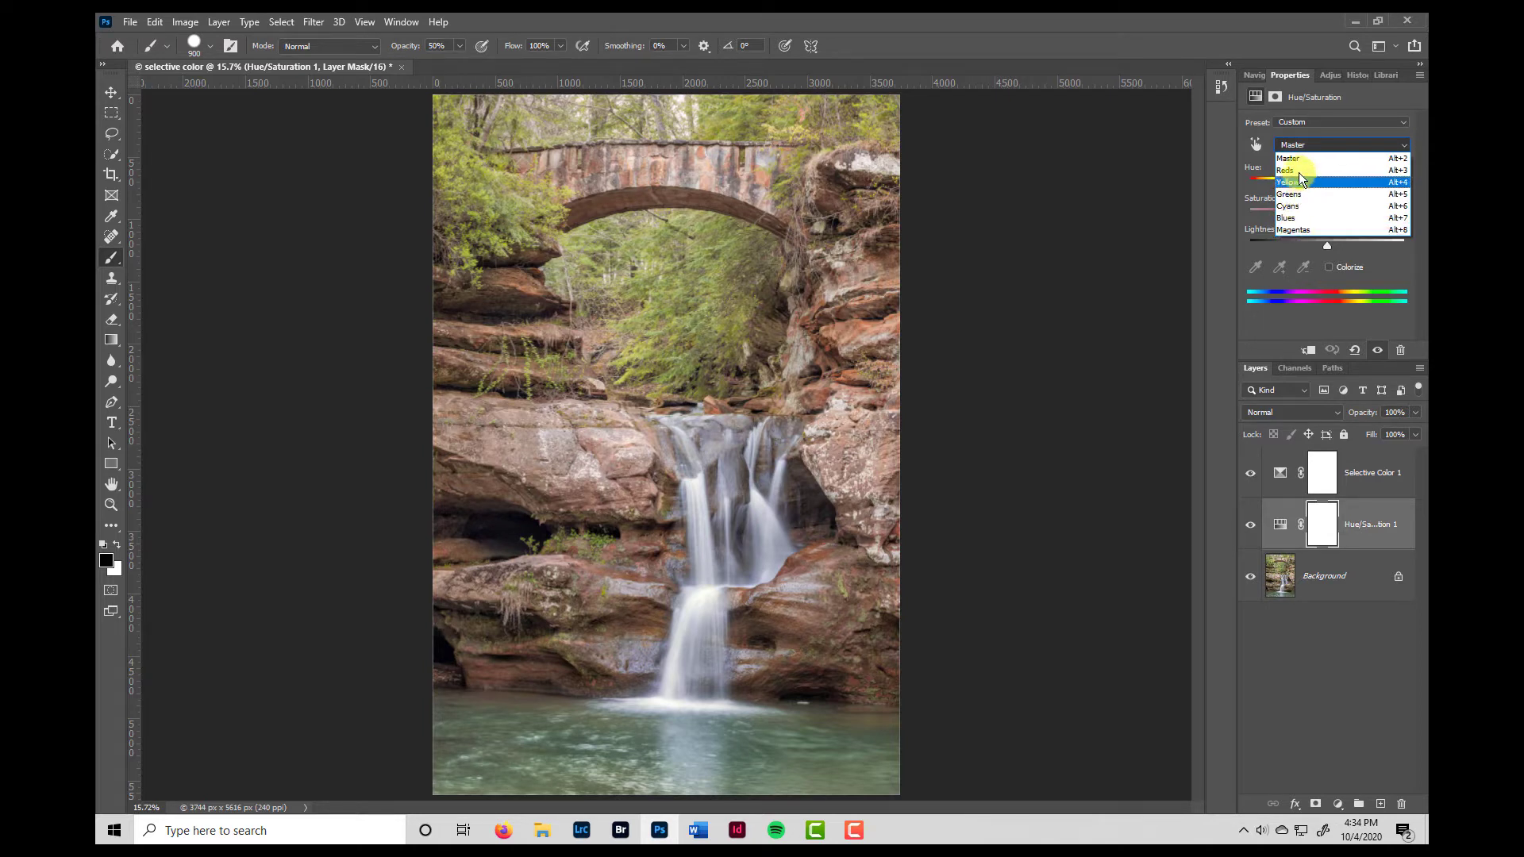
pyautogui.click(1306, 143)
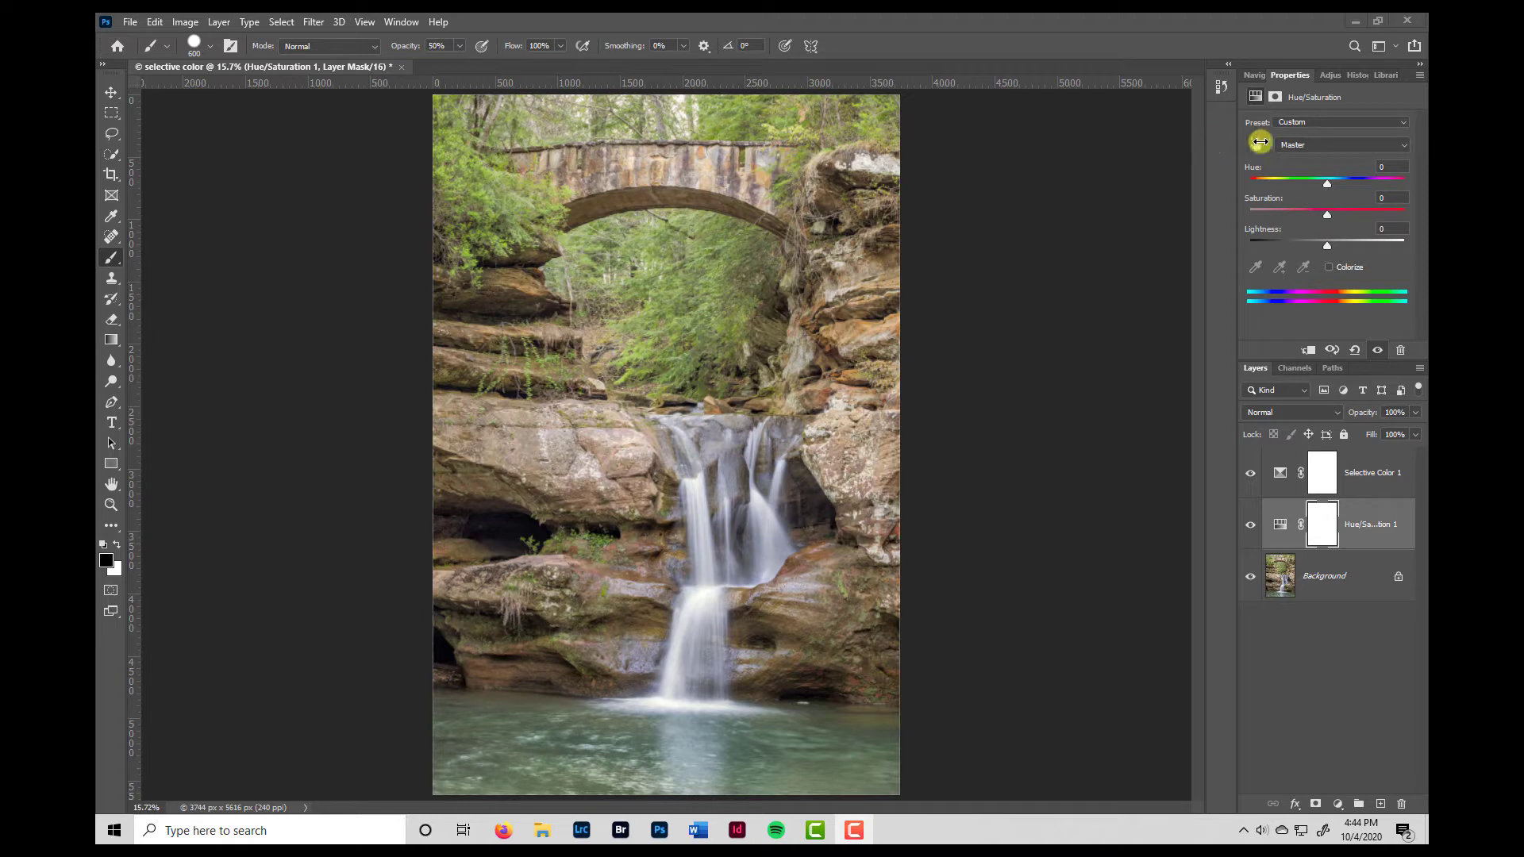
pyautogui.click(1401, 144)
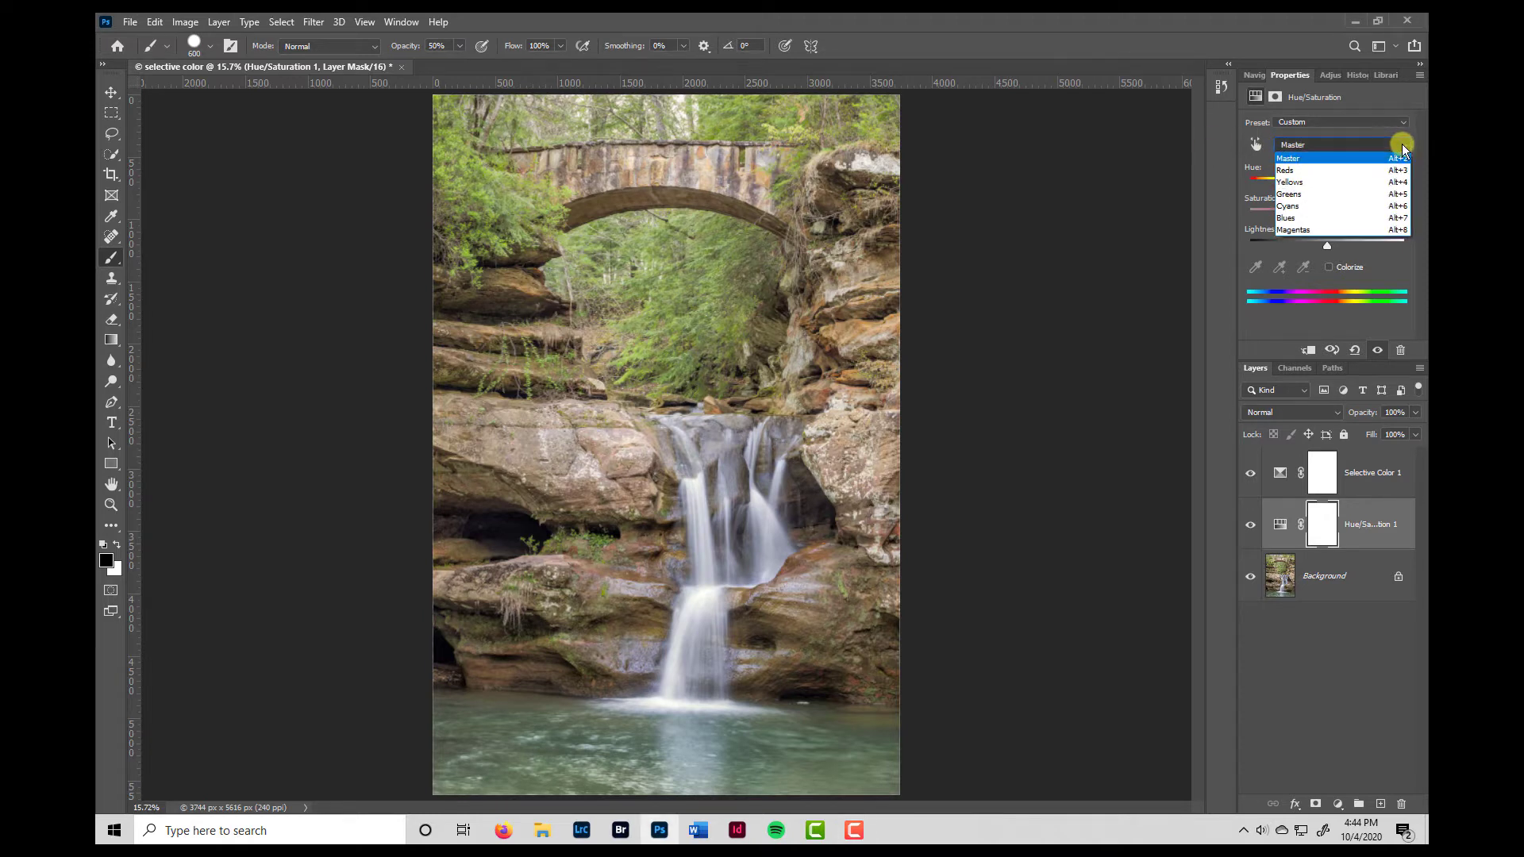
pyautogui.click(1301, 181)
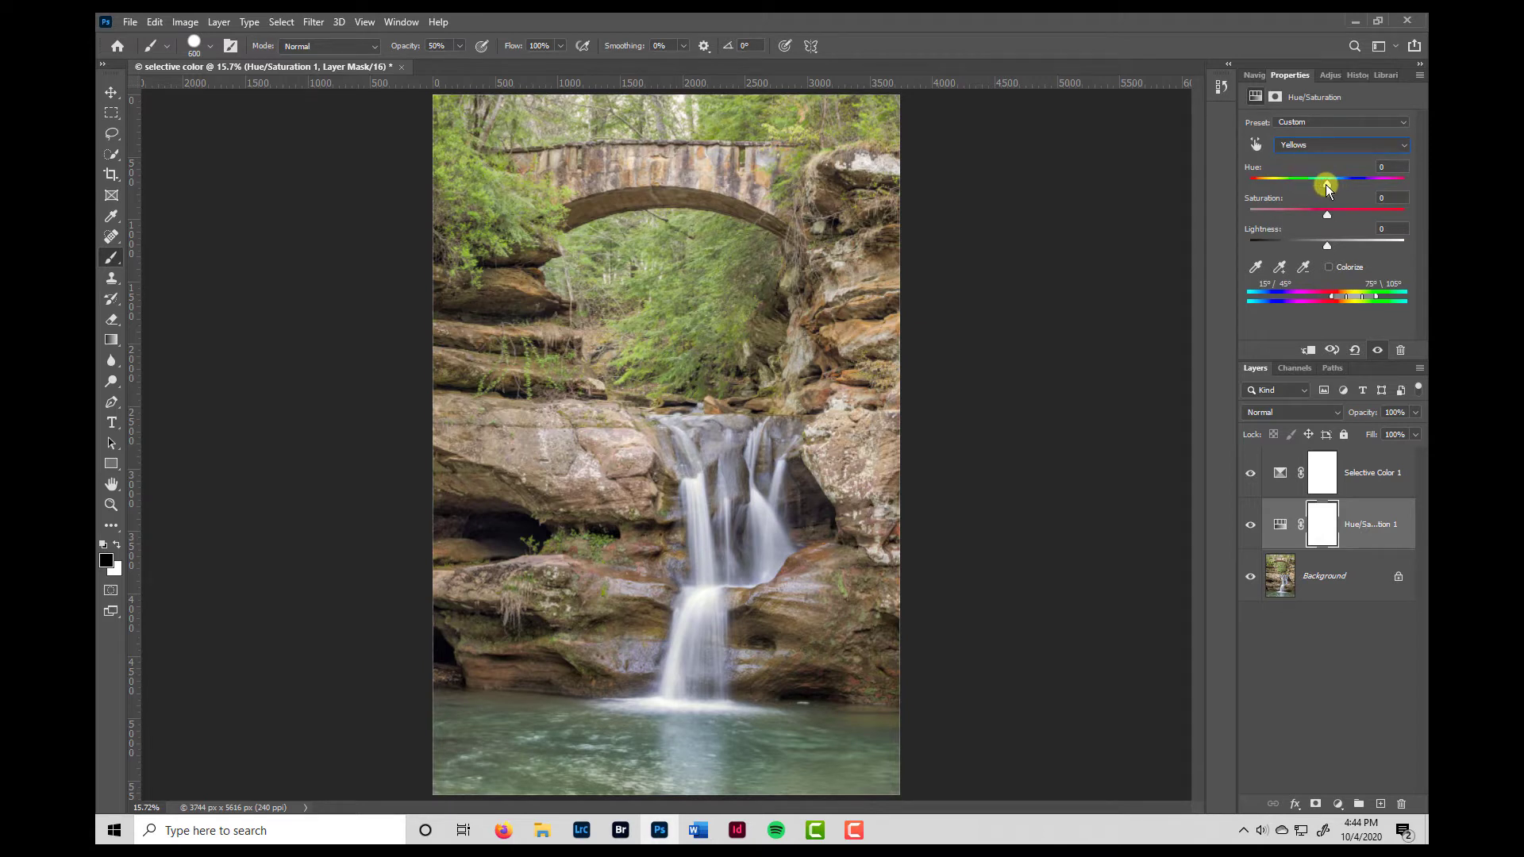
pyautogui.moveTo(1325, 184); pyautogui.dragTo(1323, 184)
pyautogui.click(1252, 526)
pyautogui.click(1251, 527)
pyautogui.click(1251, 527)
pyautogui.click(1253, 528)
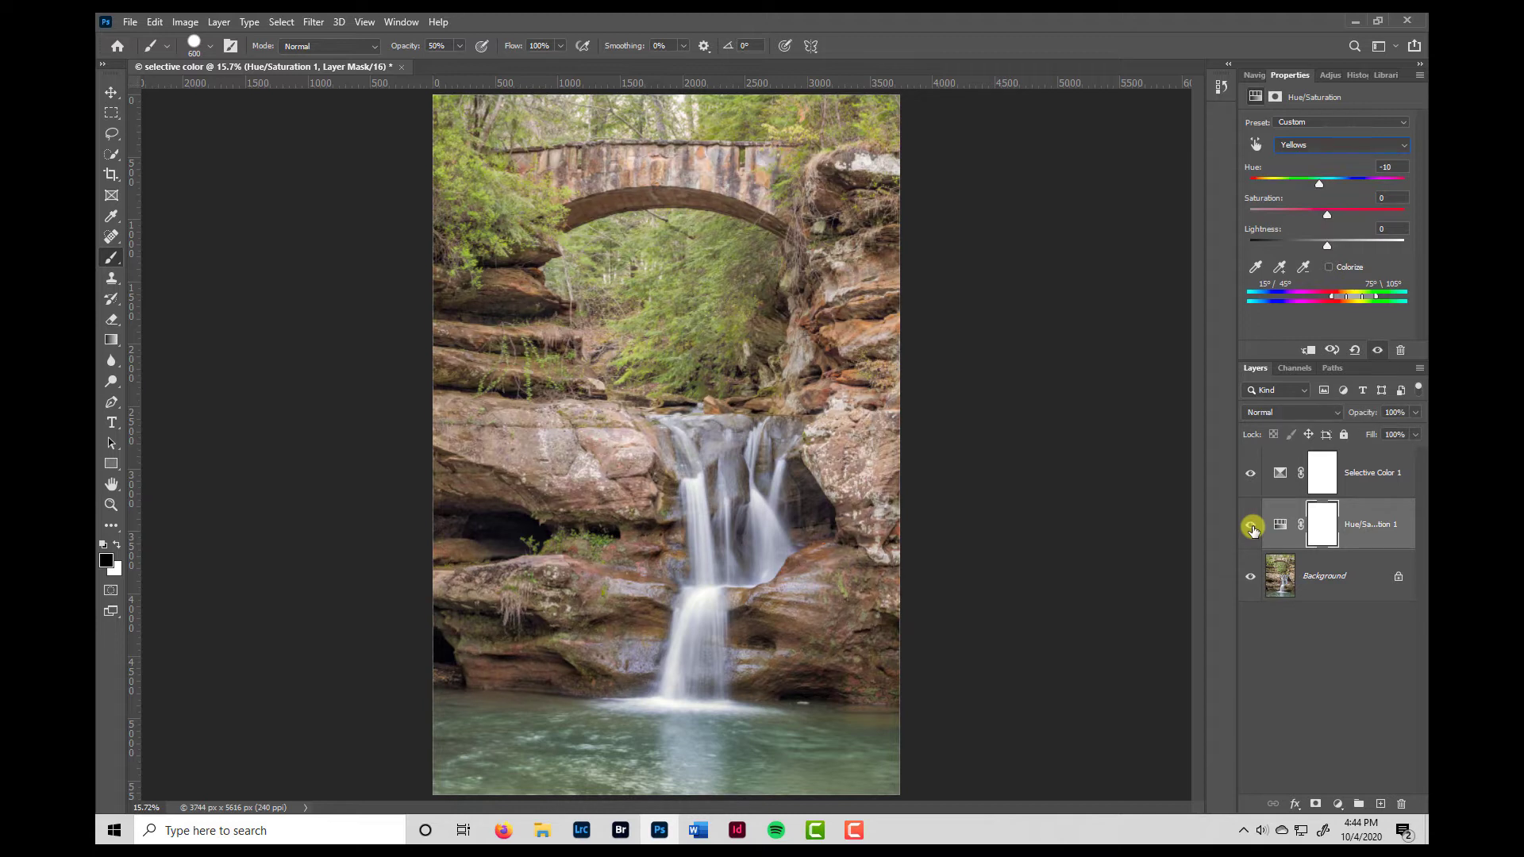
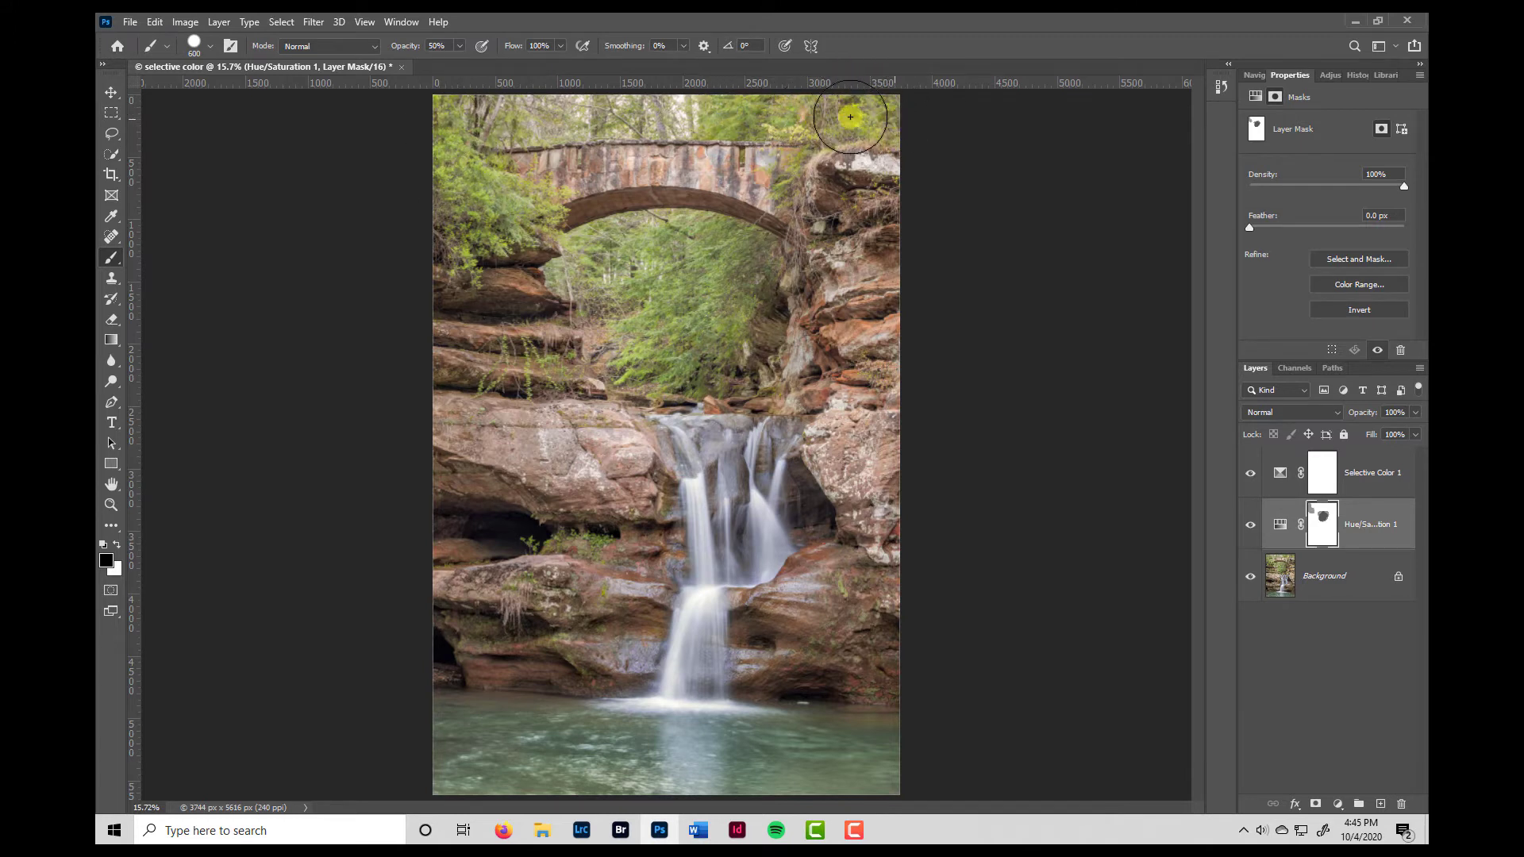
# - Toggle the visibility of the masked Hue/Saturation layer to compare the image before and after the adjustment
pyautogui.click(1252, 528)
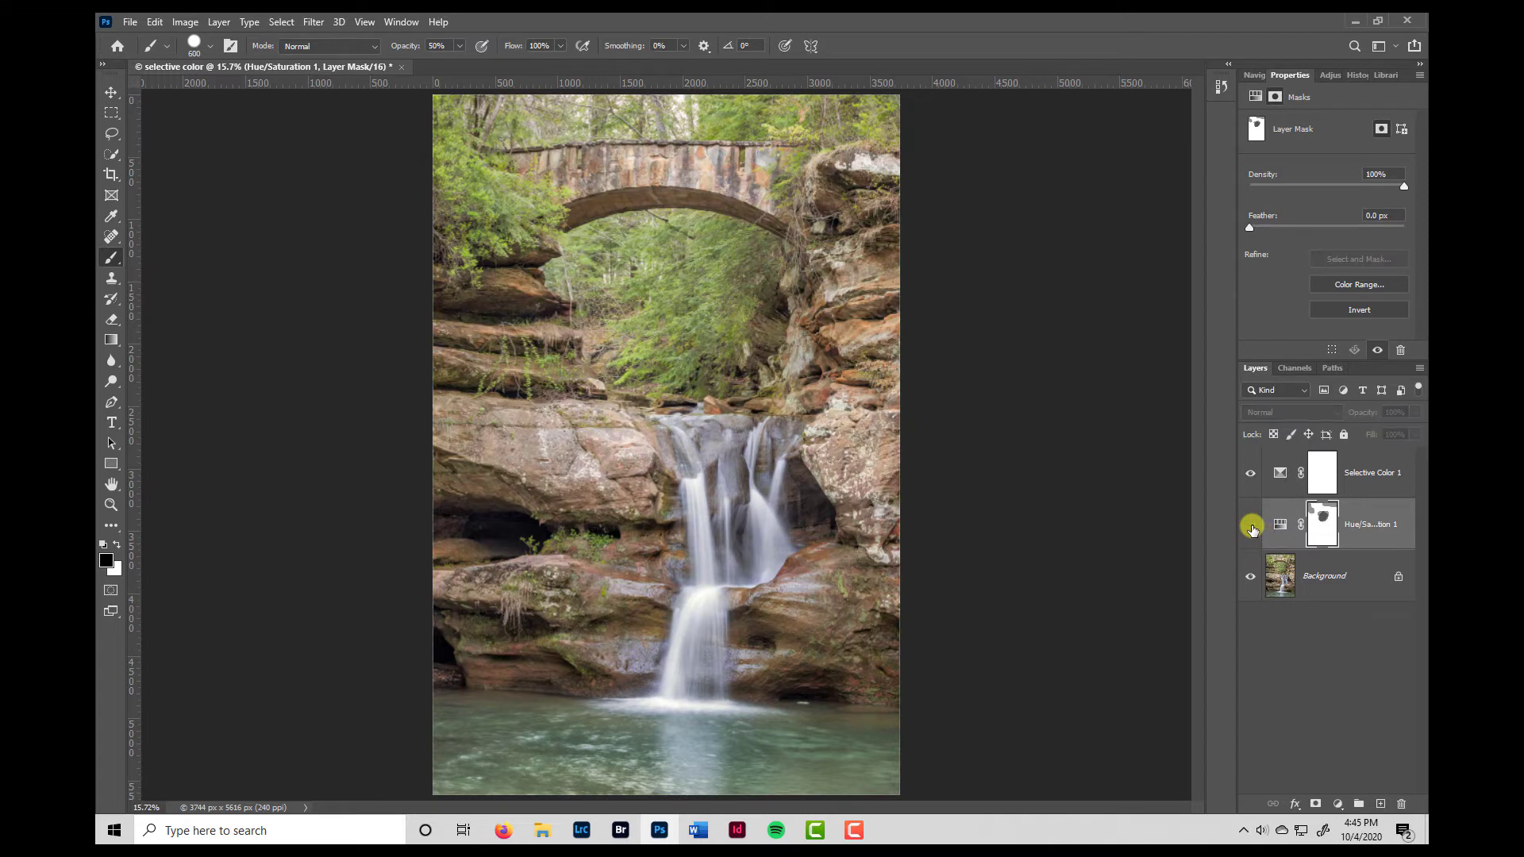
pyautogui.click(1251, 528)
pyautogui.click(1252, 527)
pyautogui.click(1251, 528)
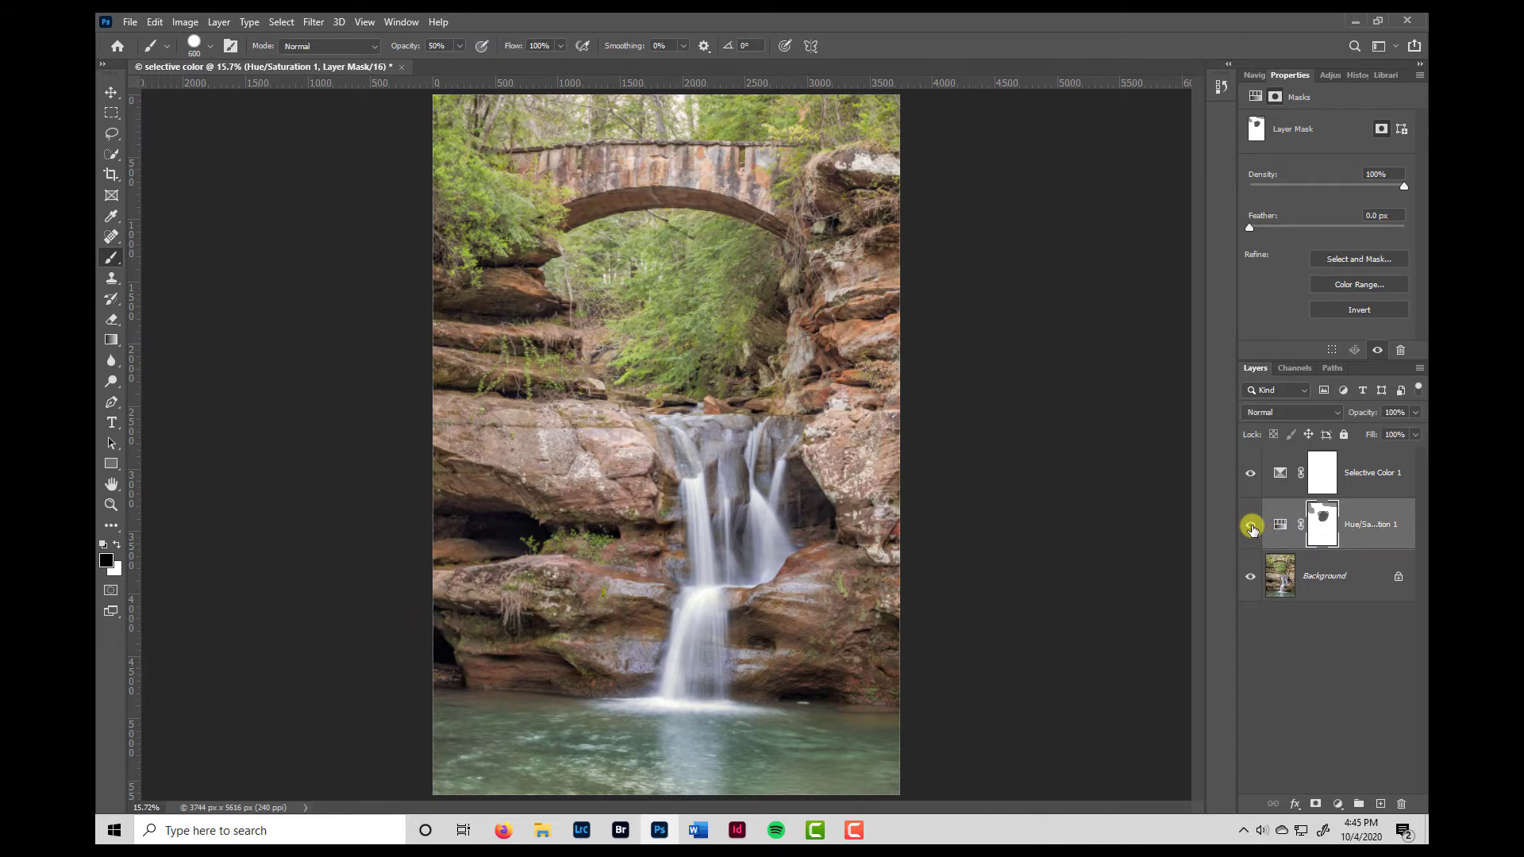
pyautogui.click(1252, 527)
pyautogui.click(1252, 527)
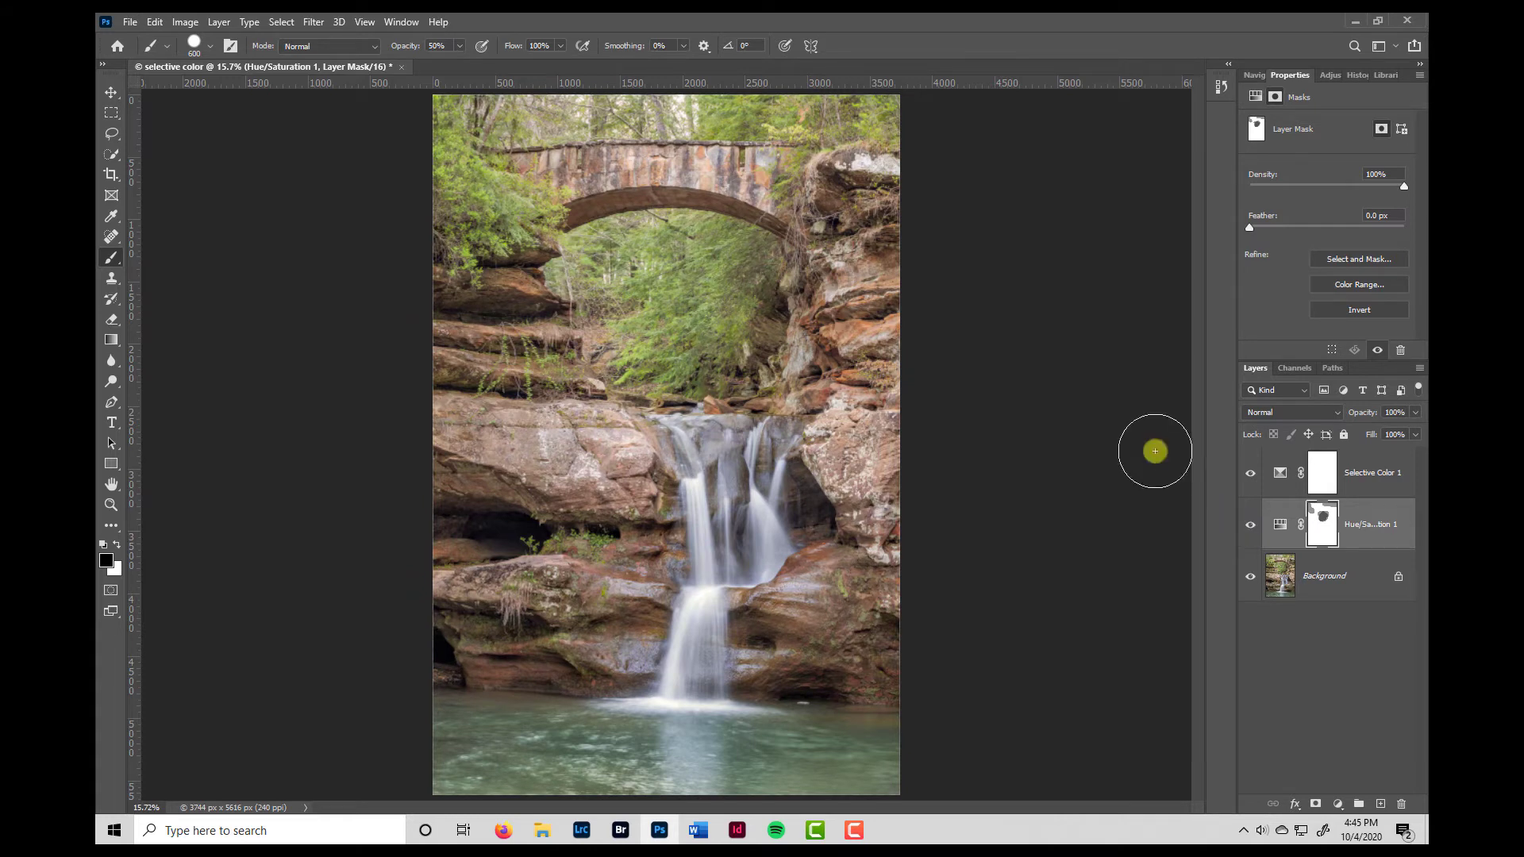
# - Replace the painted mask on the Hue/Saturation layer with a new blank white mask
pyautogui.rightClick(1321, 530)
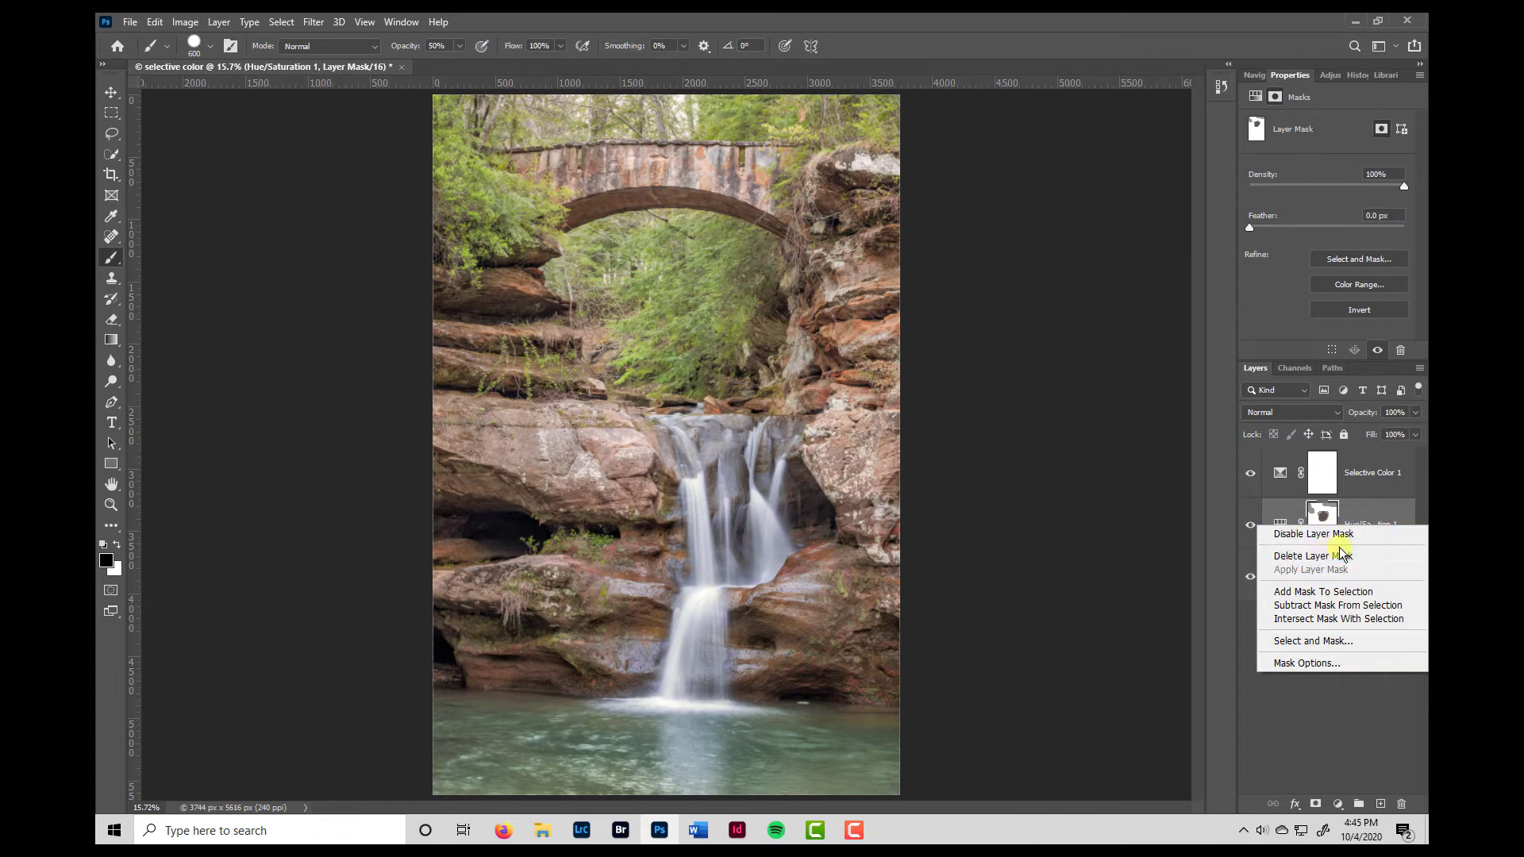
pyautogui.click(1325, 556)
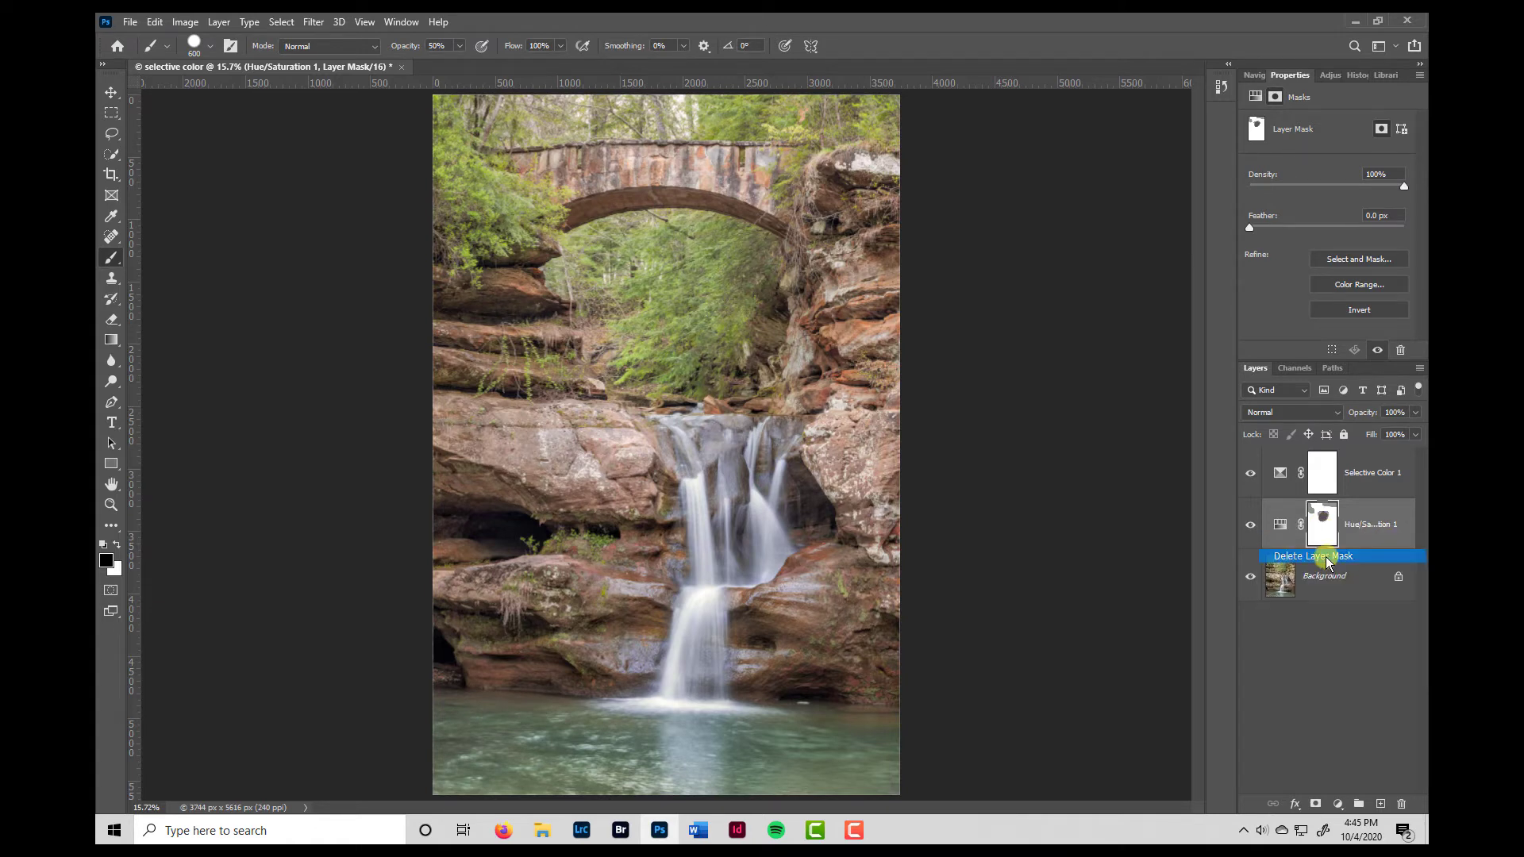
pyautogui.click(1315, 803)
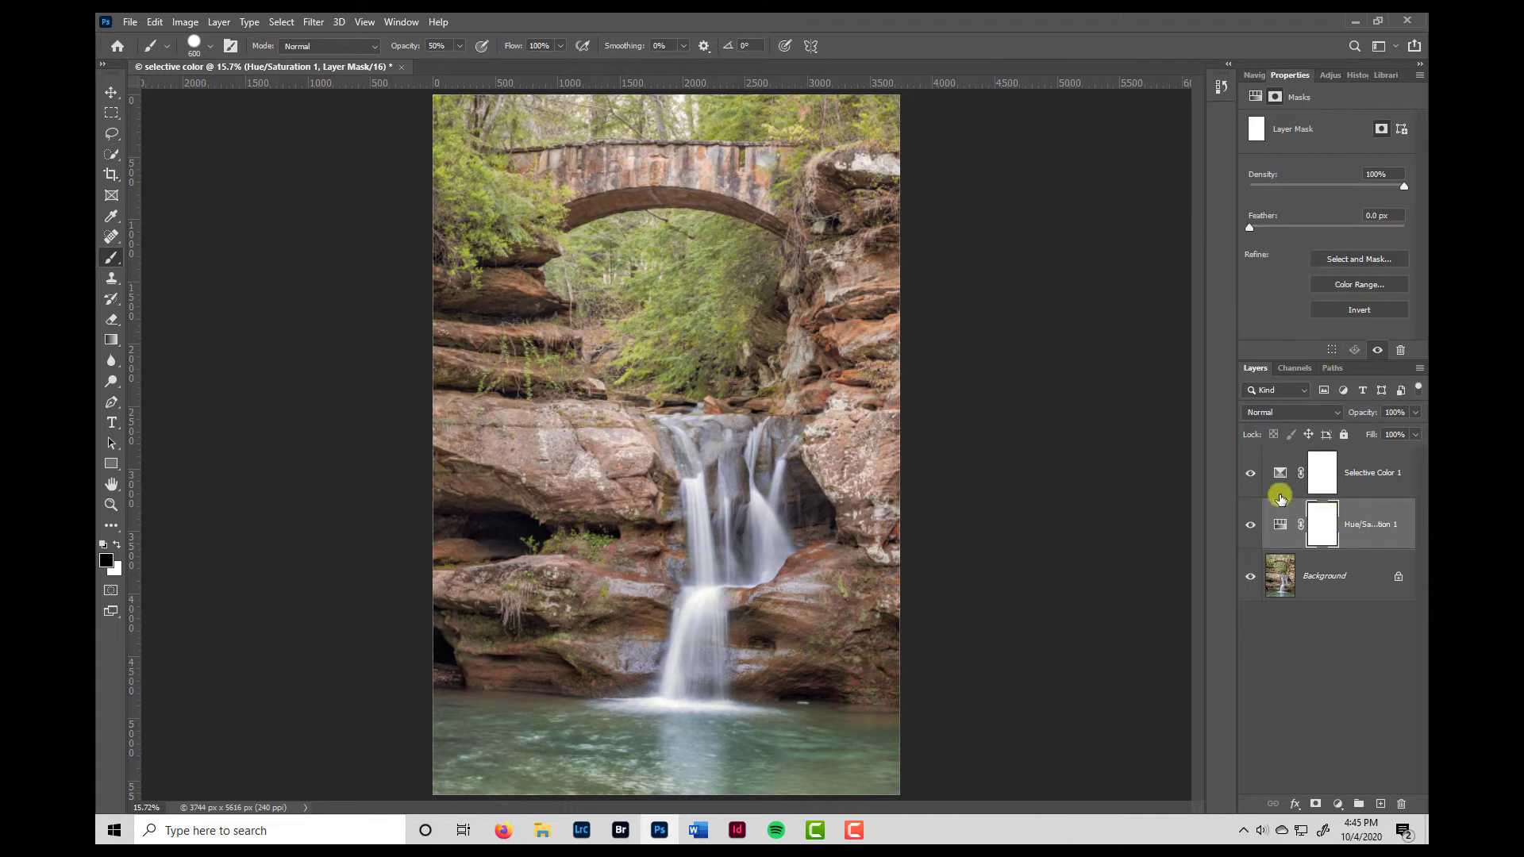
# - Set the hue of the Greens to +10 in the Hue/Saturation adjustment
pyautogui.click(1280, 523)
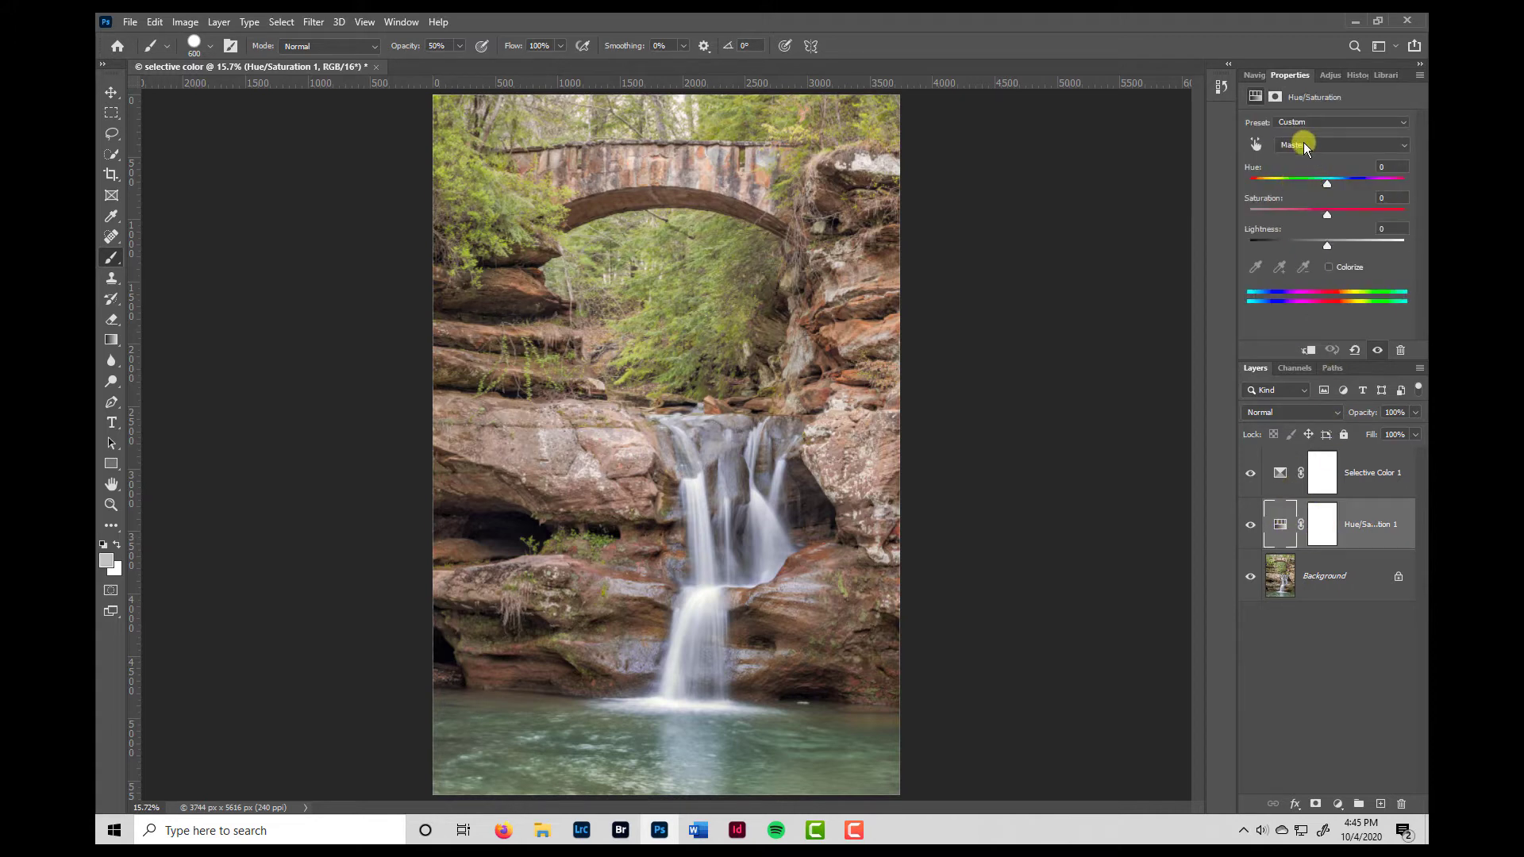
pyautogui.click(1303, 143)
pyautogui.click(1309, 197)
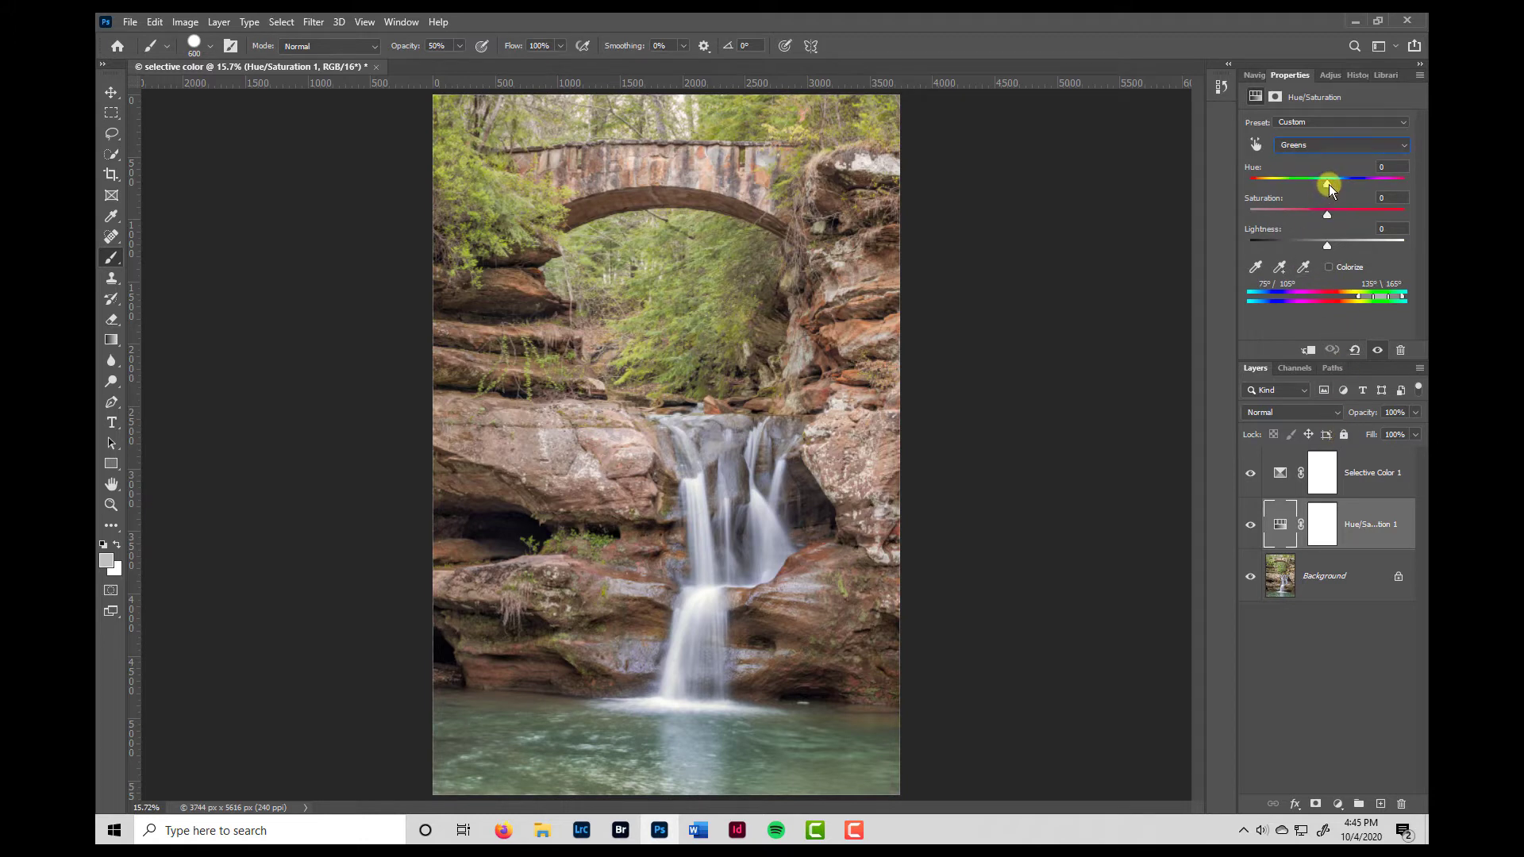
pyautogui.moveTo(1329, 184)
pyautogui.mouseDown()
pyautogui.moveTo(1311, 187)
pyautogui.moveTo(1345, 188)
pyautogui.mouseUp()
# - Delete the Hue/Saturation adjustment layer and select the Selective Color layer for editing
pyautogui.rightClick(1356, 516)
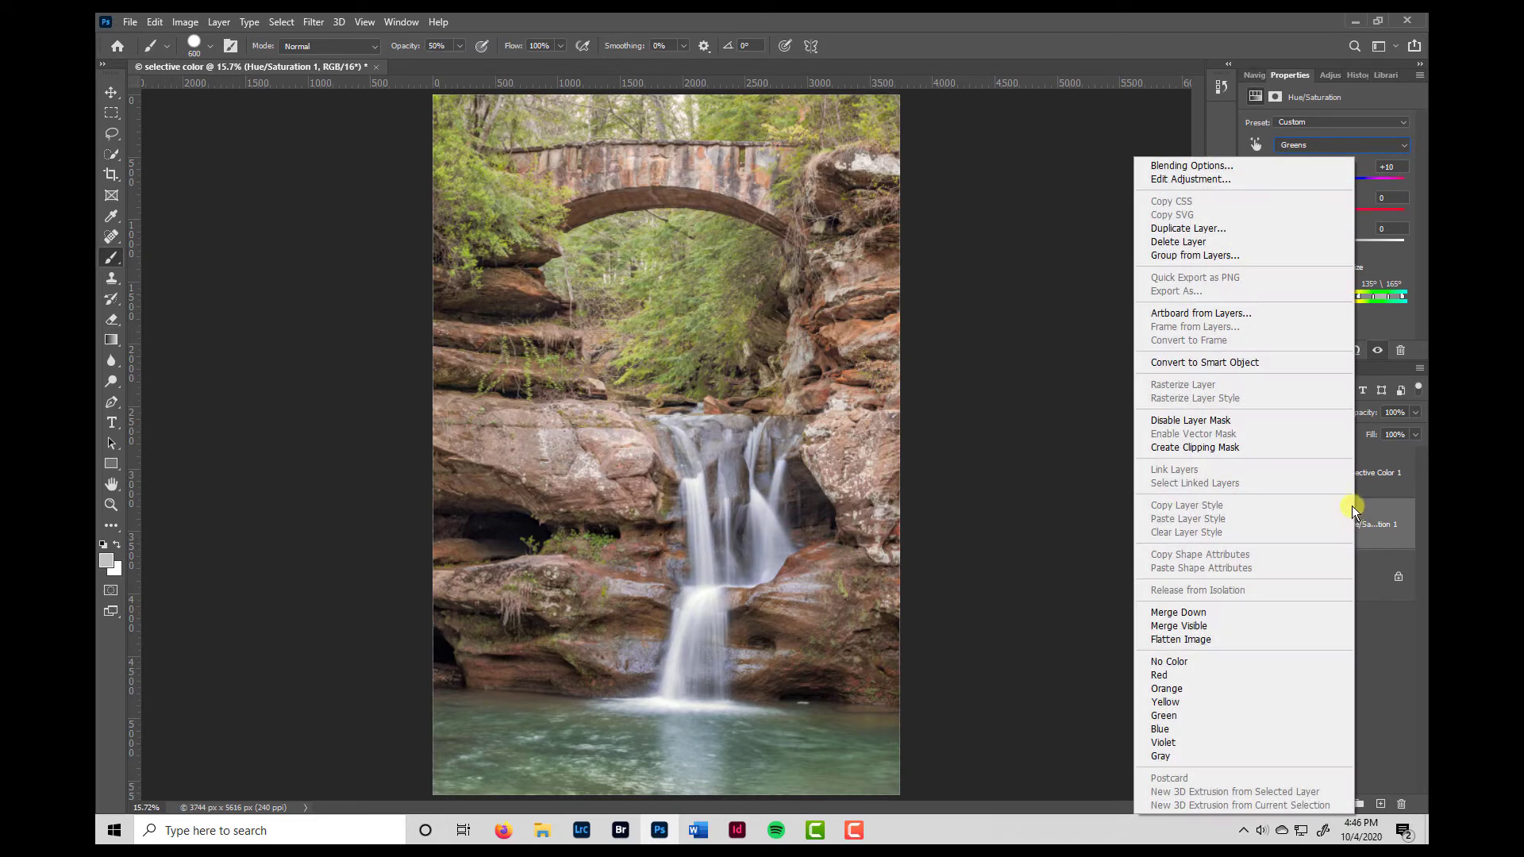
pyautogui.click(1206, 241)
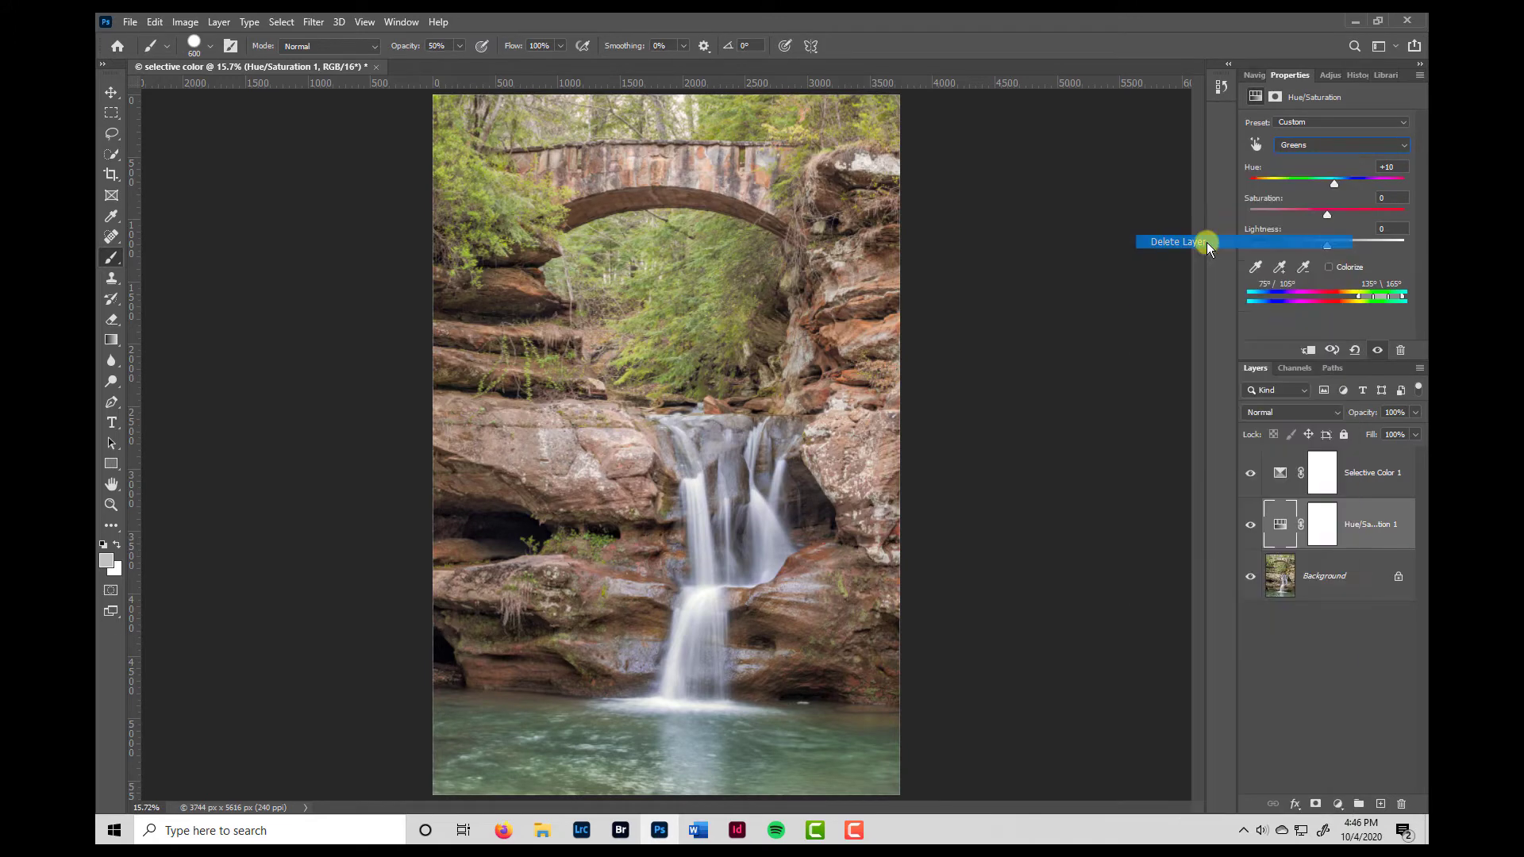
pyautogui.click(1279, 474)
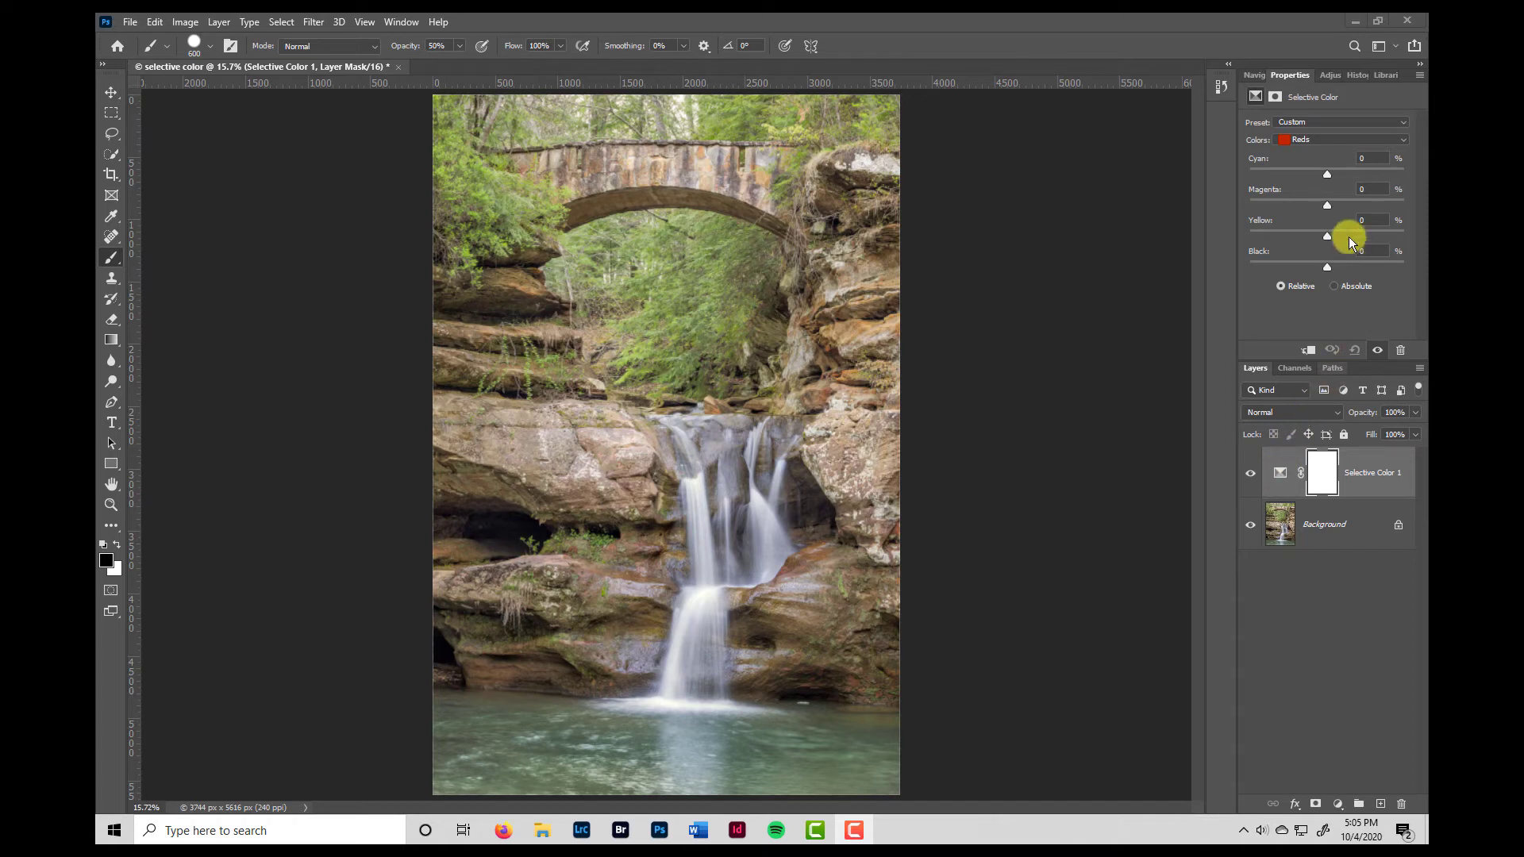
# - Set the Yellows in the Selective Color adjustment to Cyan -31% and Magenta +12%
pyautogui.click(1402, 140)
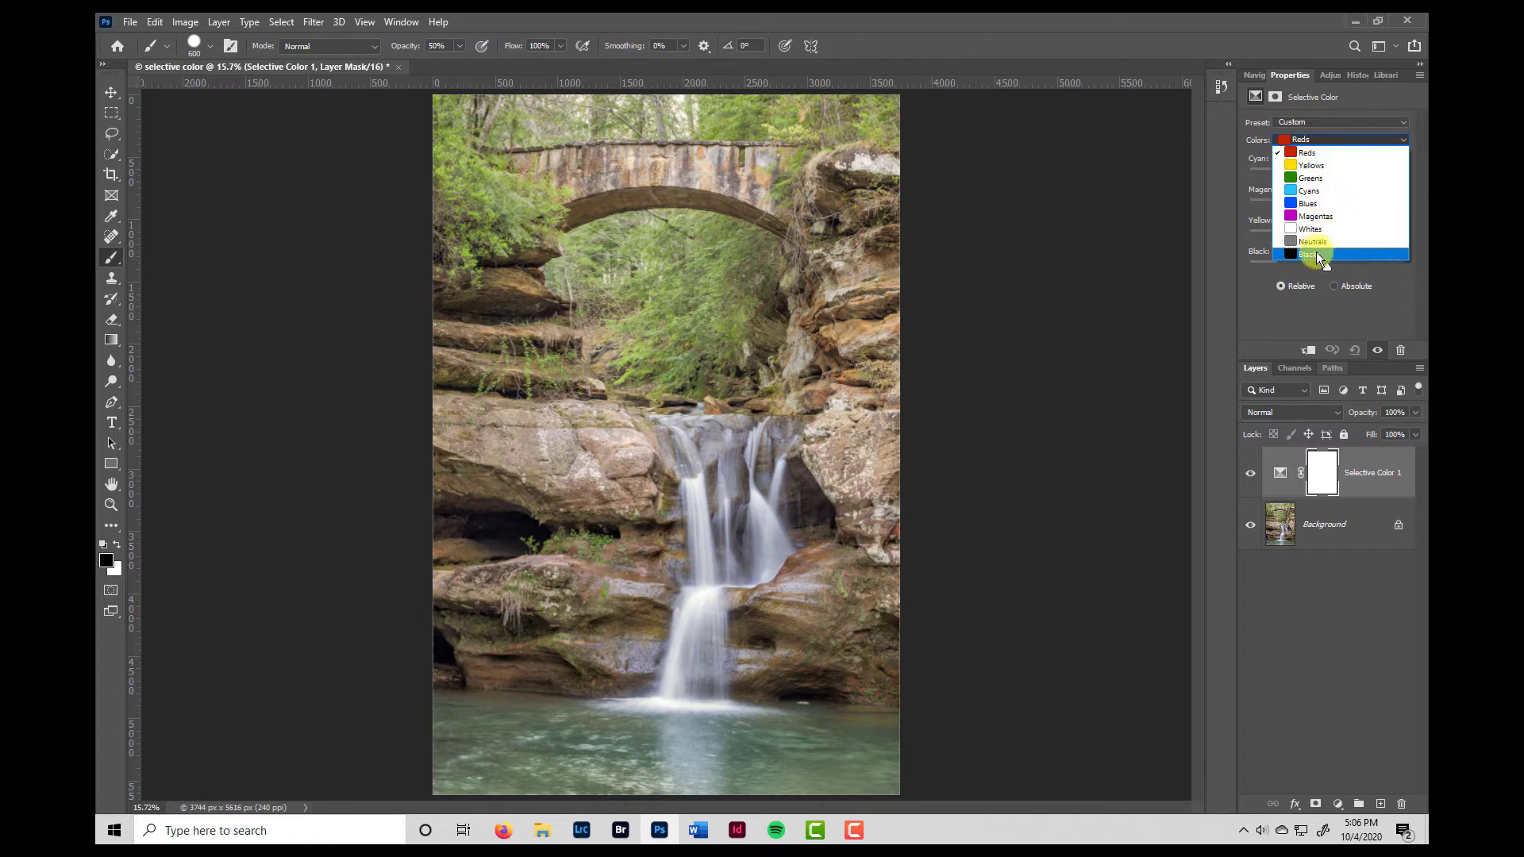
pyautogui.click(1330, 141)
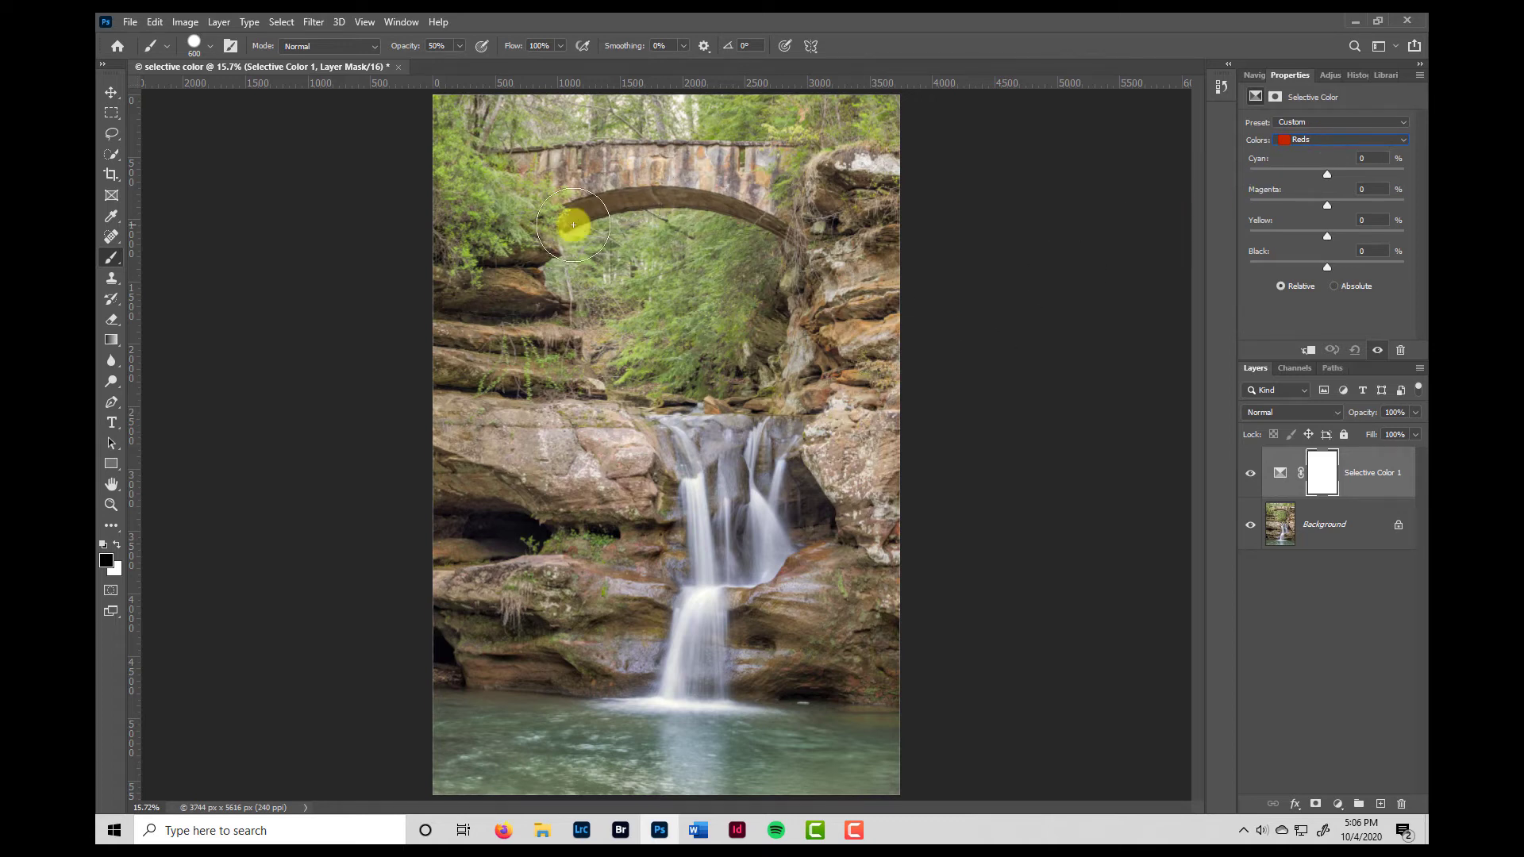
pyautogui.click(1359, 140)
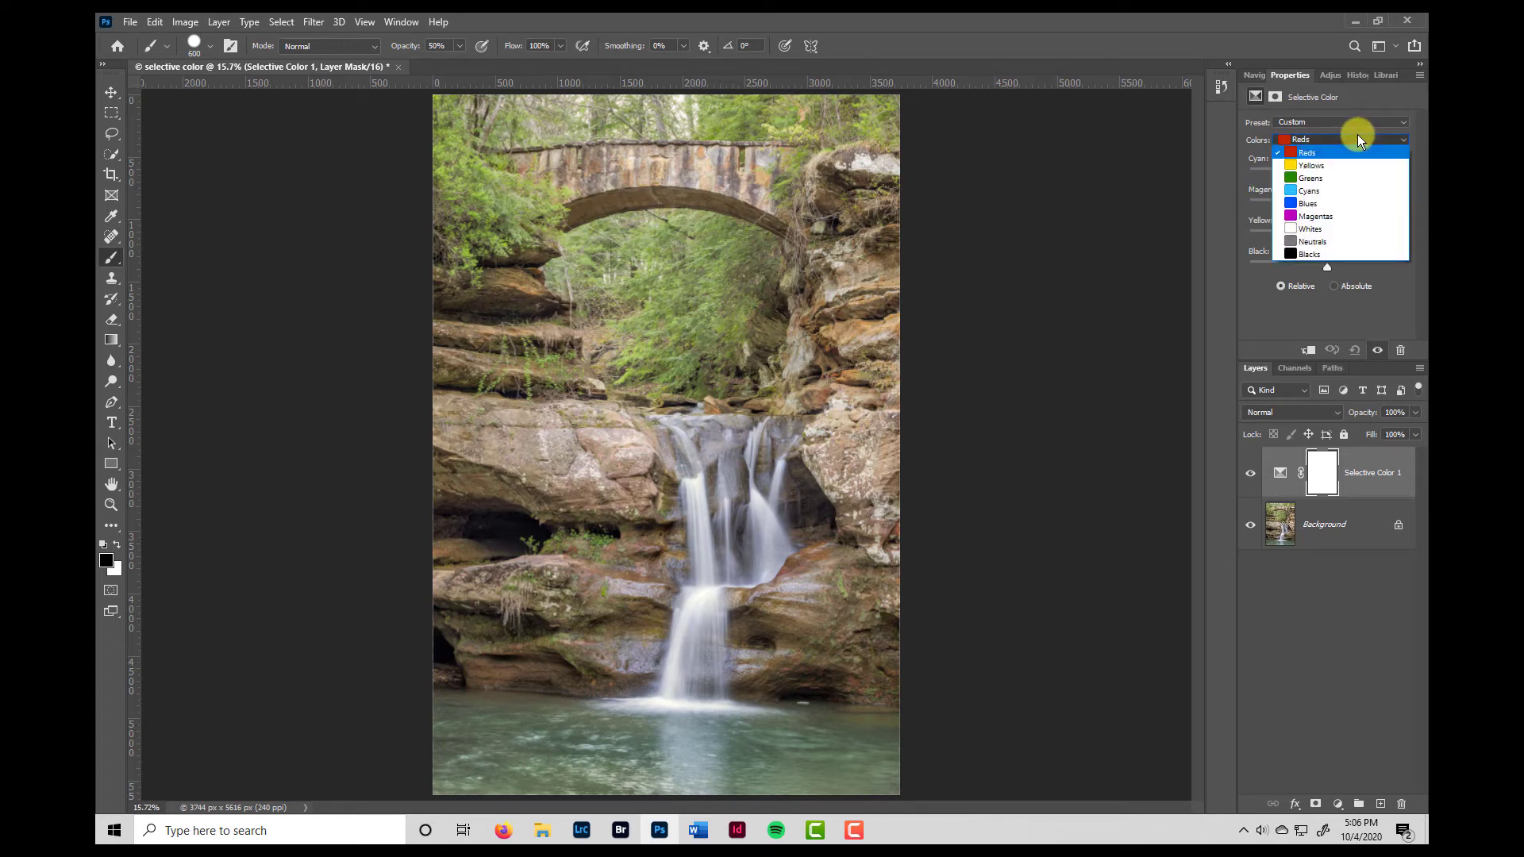
pyautogui.click(1340, 165)
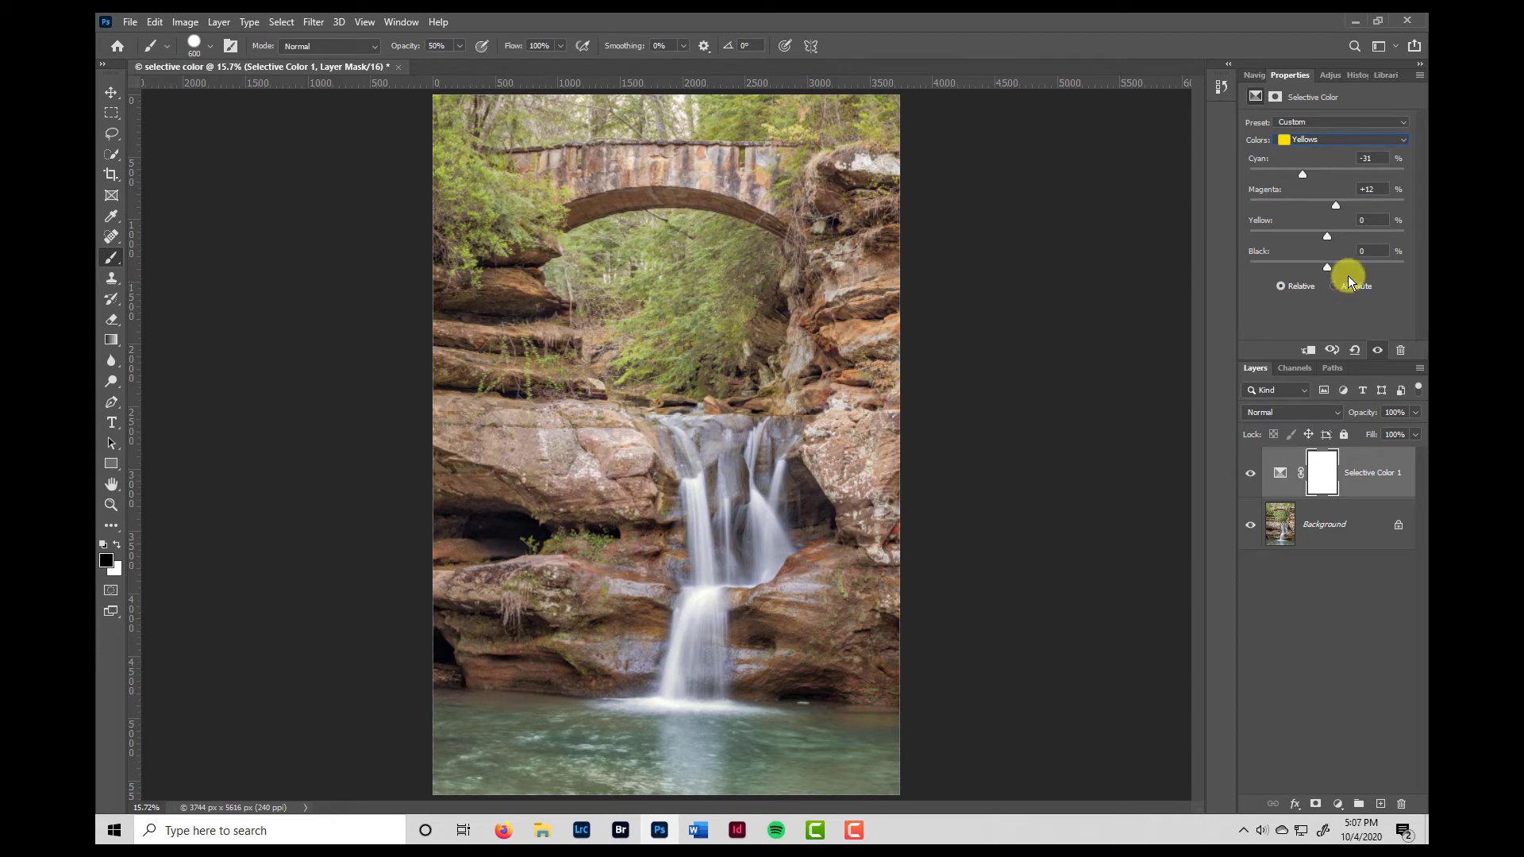
# - Toggle the visibility of the Selective Color layer to compare the image before and after the Yellows change
pyautogui.click(1251, 476)
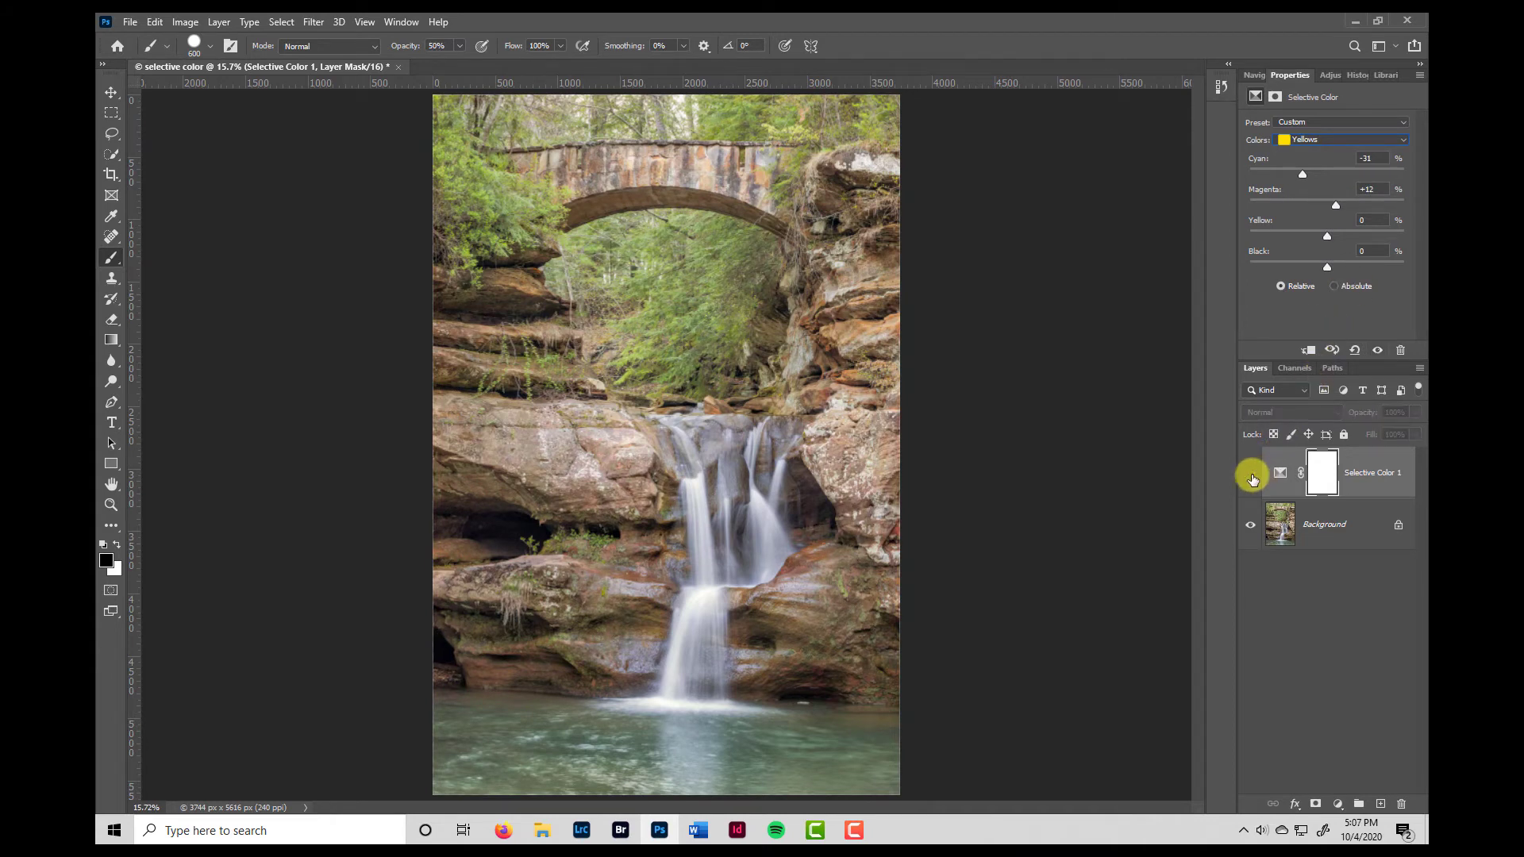
pyautogui.click(1251, 477)
pyautogui.click(1251, 476)
pyautogui.click(1252, 477)
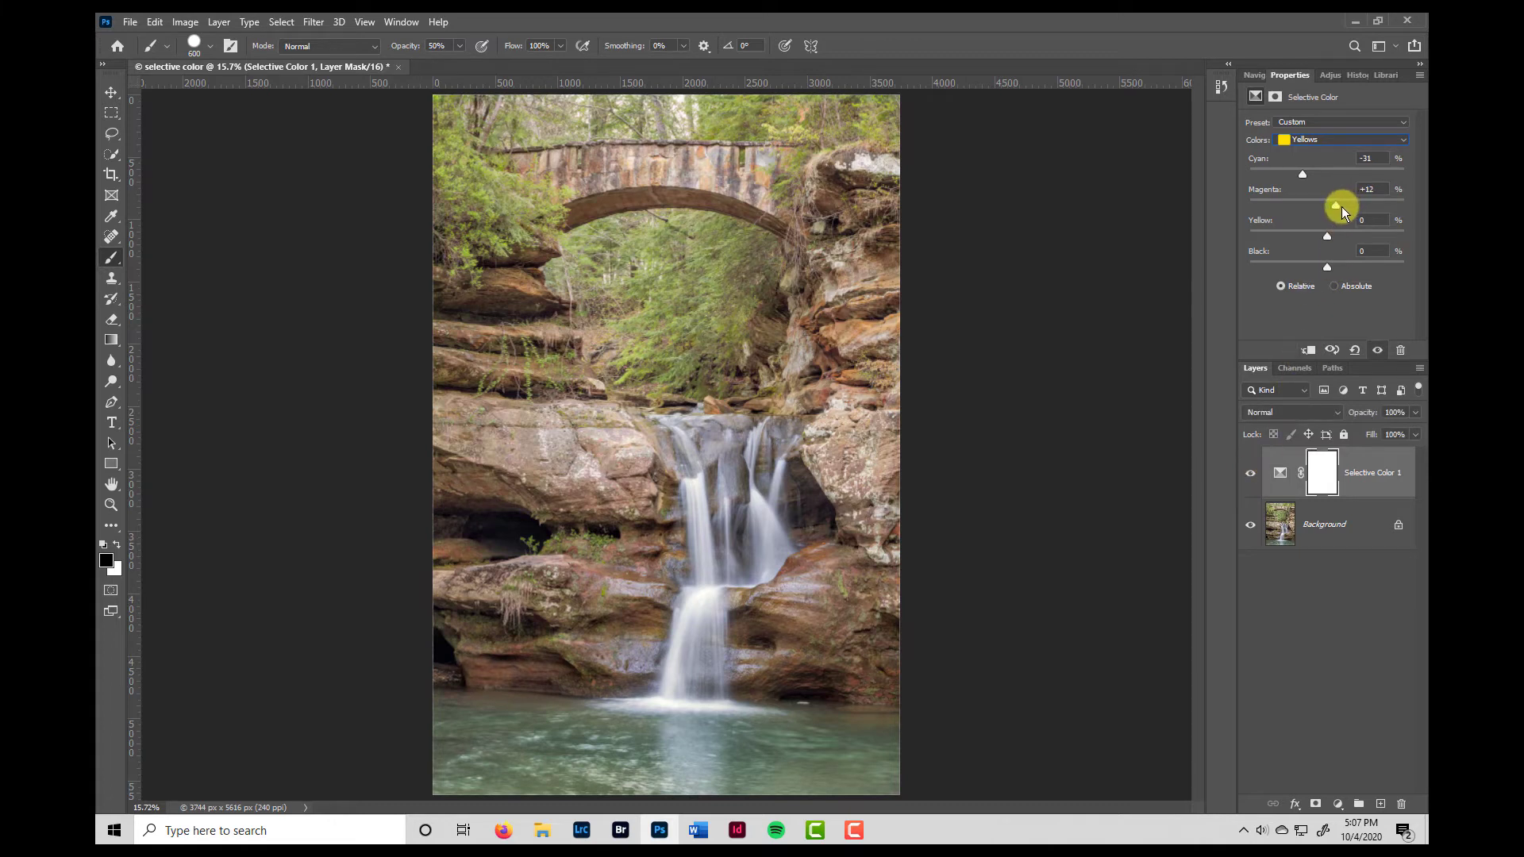
# - Set the Magenta of the Yellows to +4% and their Black to +20% in the Selective Color adjustment
pyautogui.moveTo(1335, 210); pyautogui.dragTo(1330, 210)
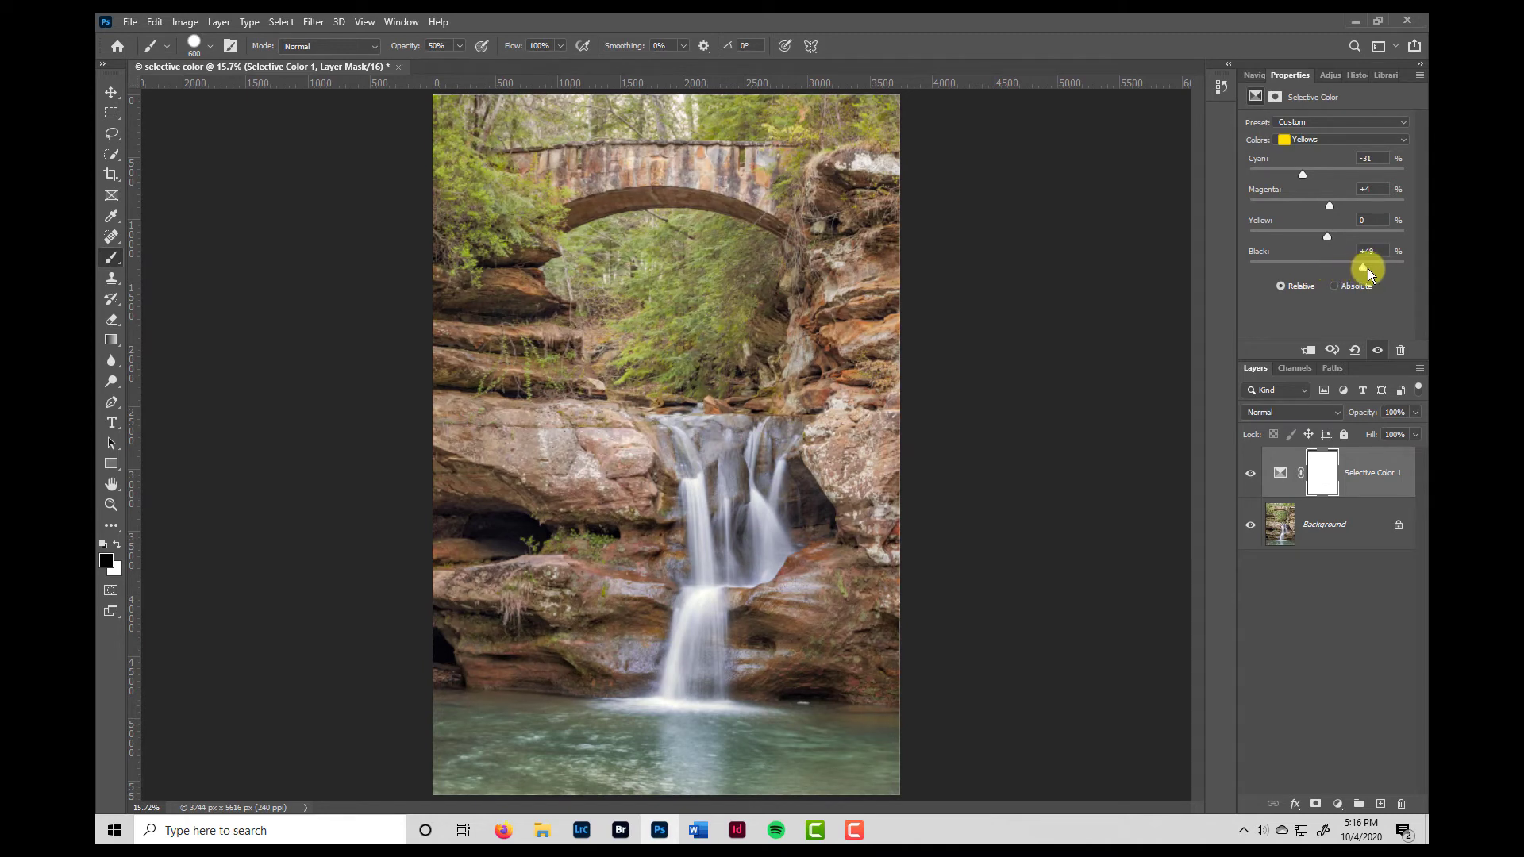
pyautogui.moveTo(1374, 269)
pyautogui.mouseDown()
pyautogui.moveTo(1312, 265)
pyautogui.moveTo(1369, 270)
pyautogui.mouseUp()
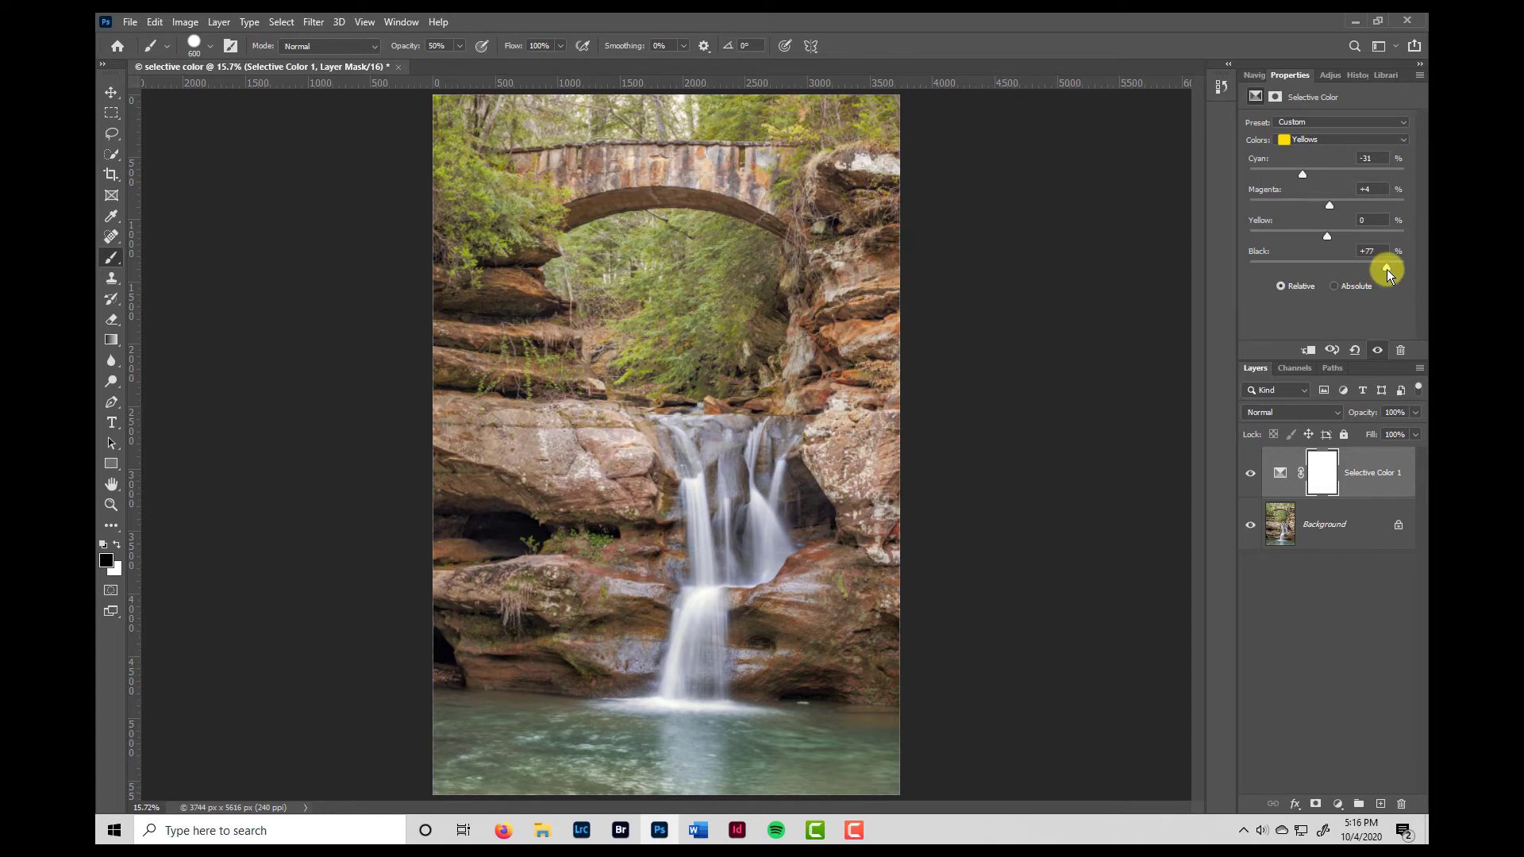
pyautogui.moveTo(1387, 269)
pyautogui.mouseDown()
pyautogui.moveTo(1284, 269)
pyautogui.moveTo(1360, 271)
pyautogui.mouseUp()
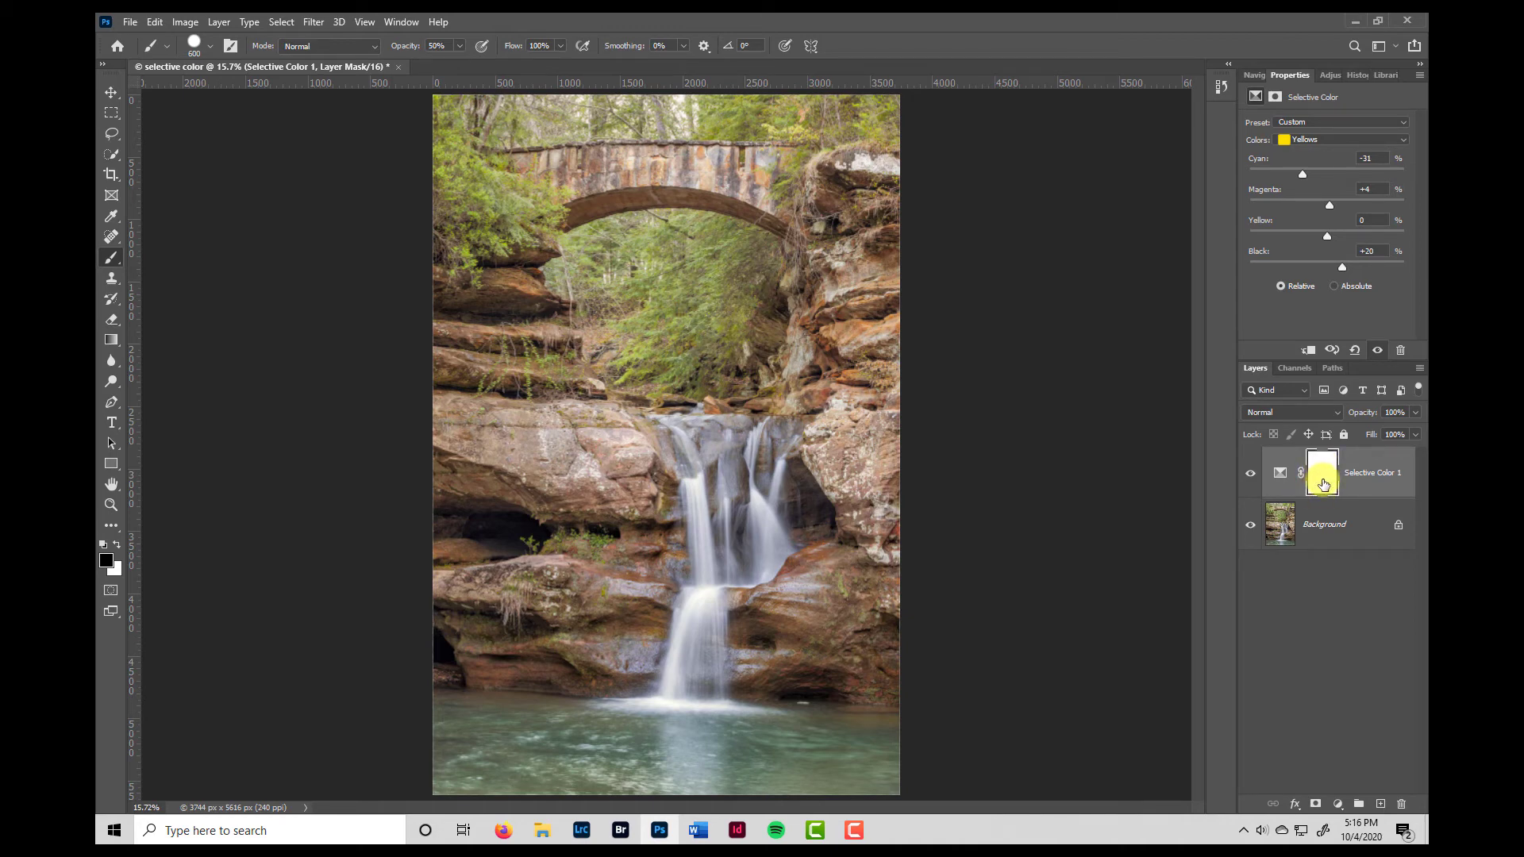
# - Set the Greens in the Selective Color adjustment to Cyan +26%, Yellow -10% and Black +10%
pyautogui.click(1312, 139)
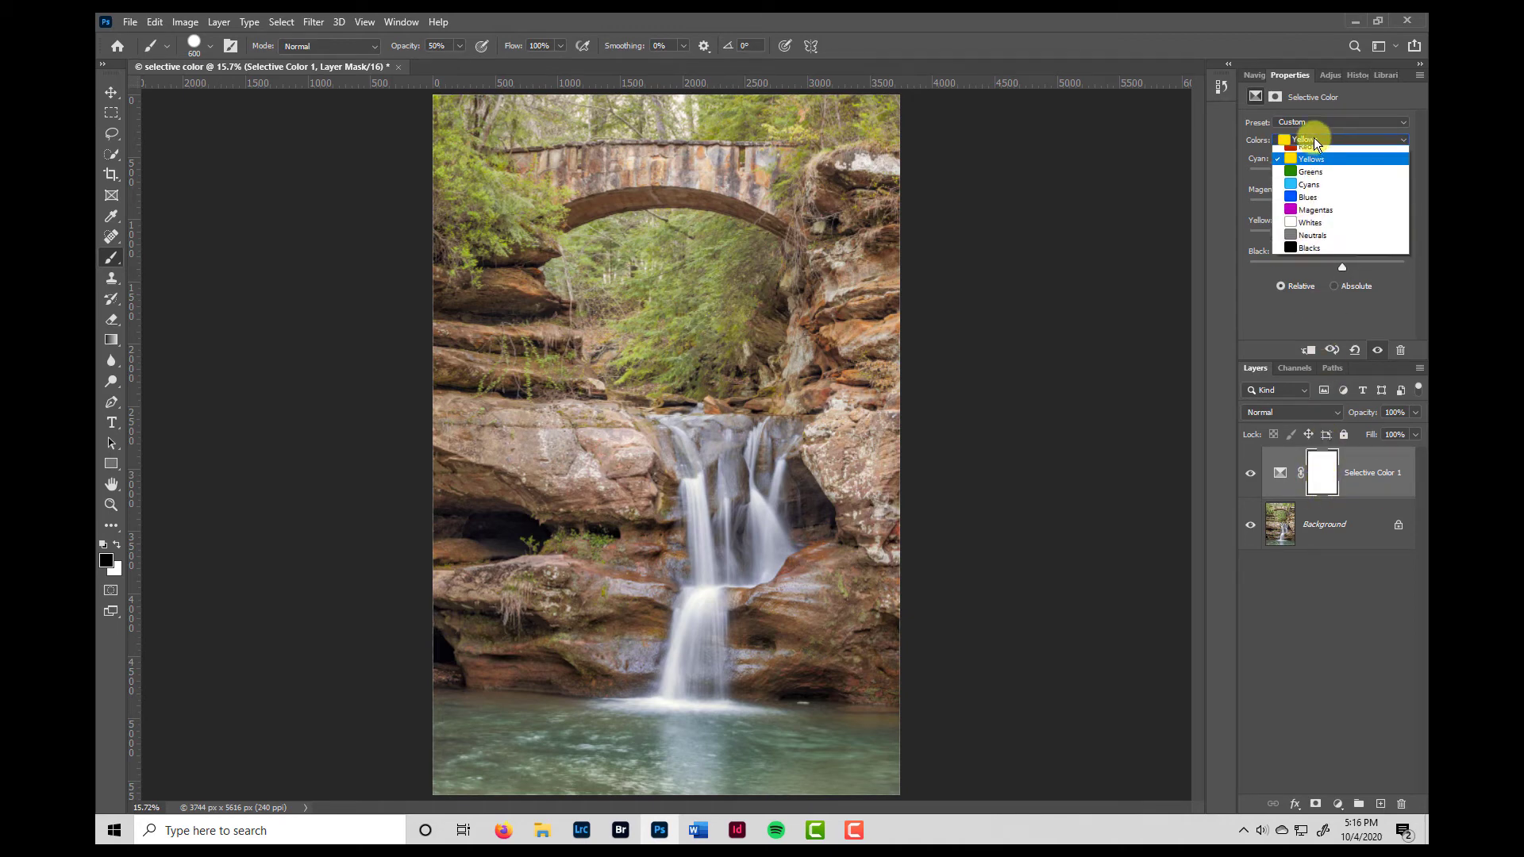
pyautogui.click(1308, 171)
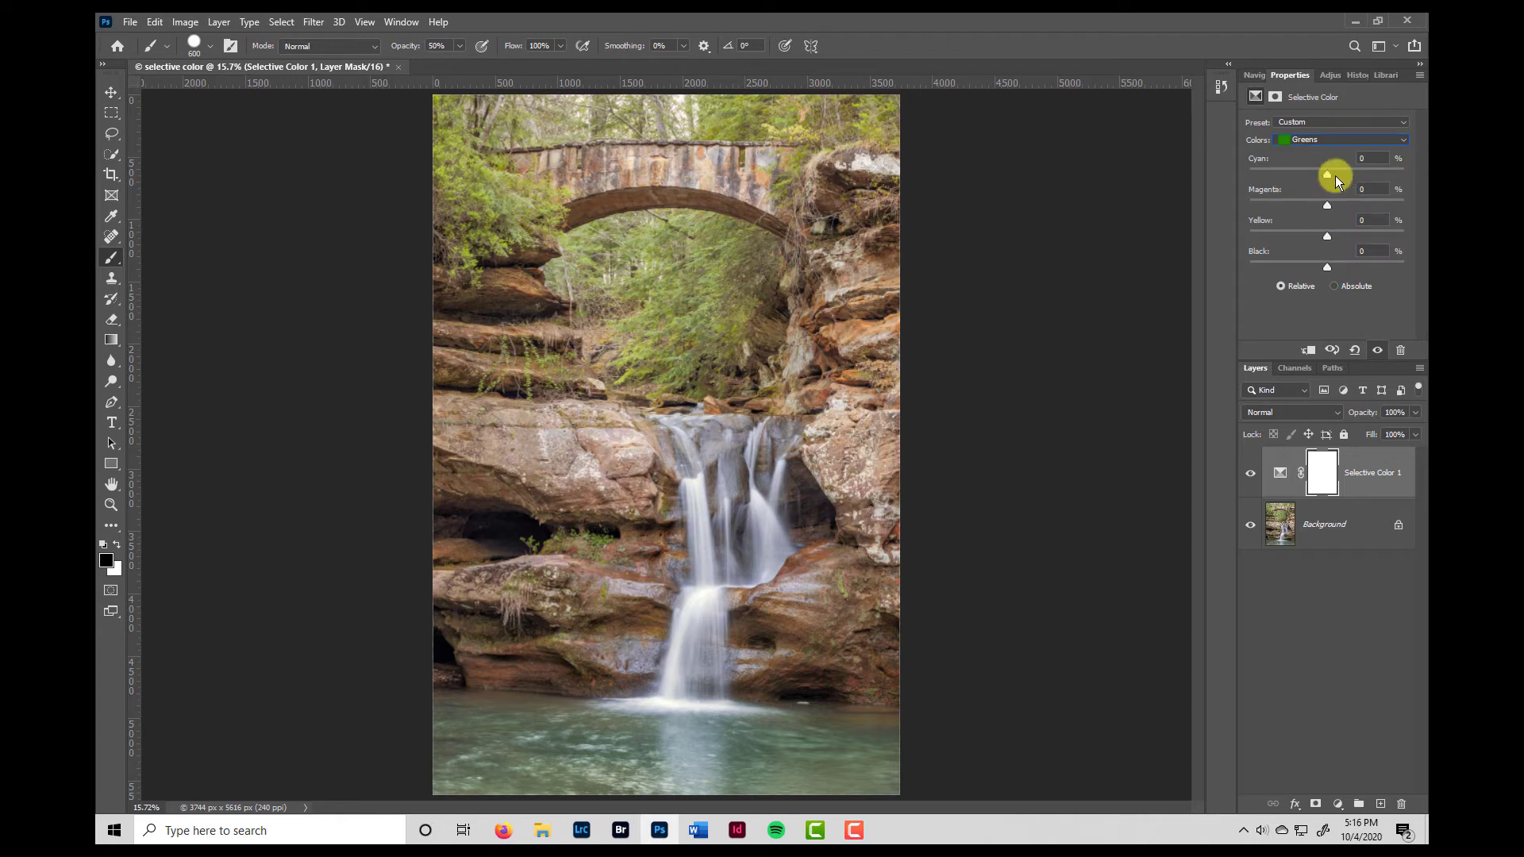
pyautogui.click(1337, 176)
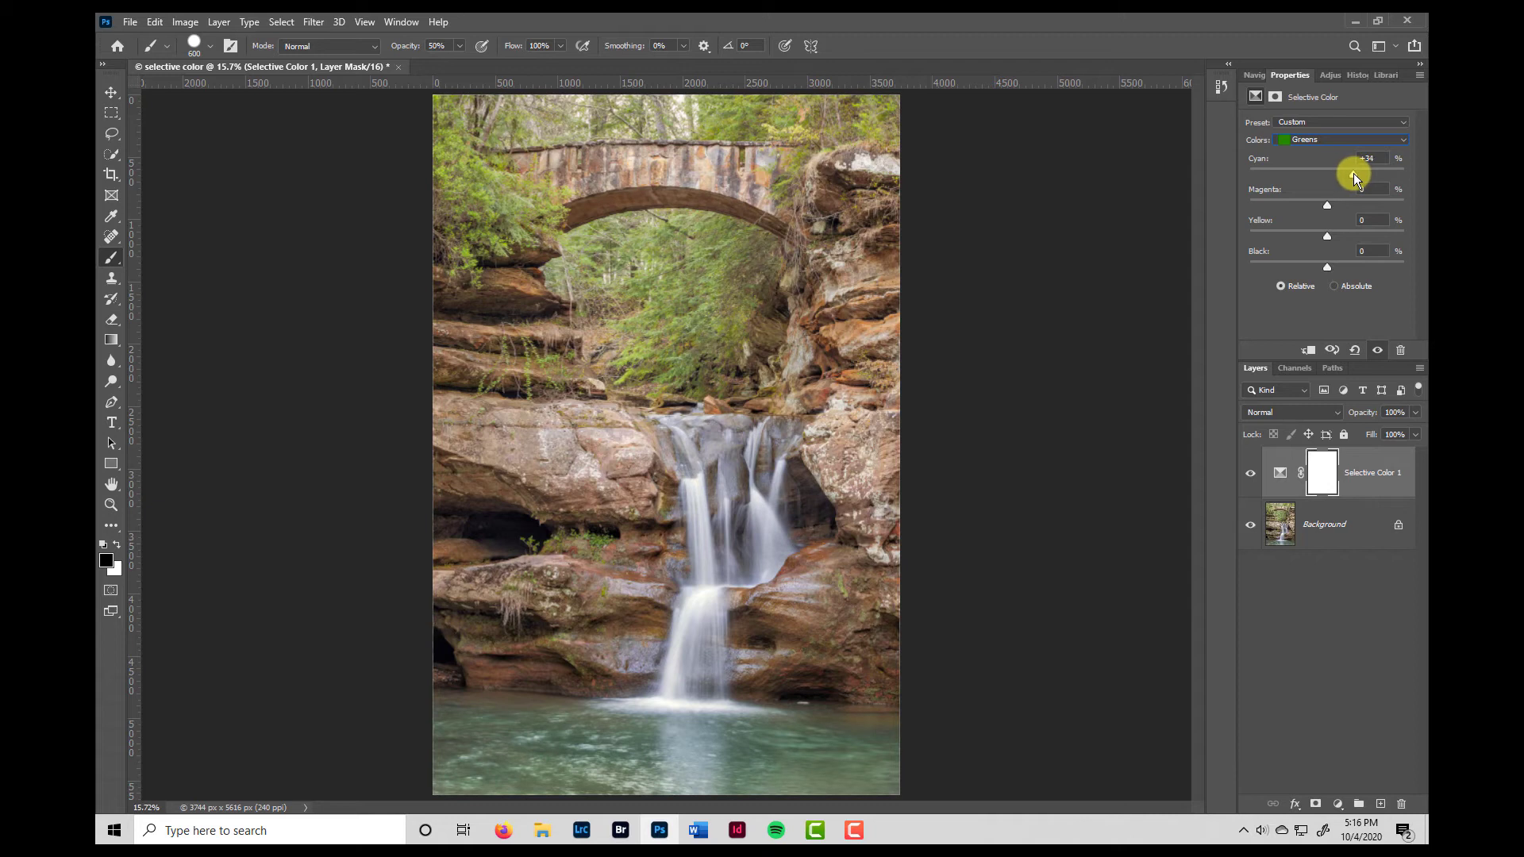
pyautogui.moveTo(1354, 174); pyautogui.dragTo(1346, 175)
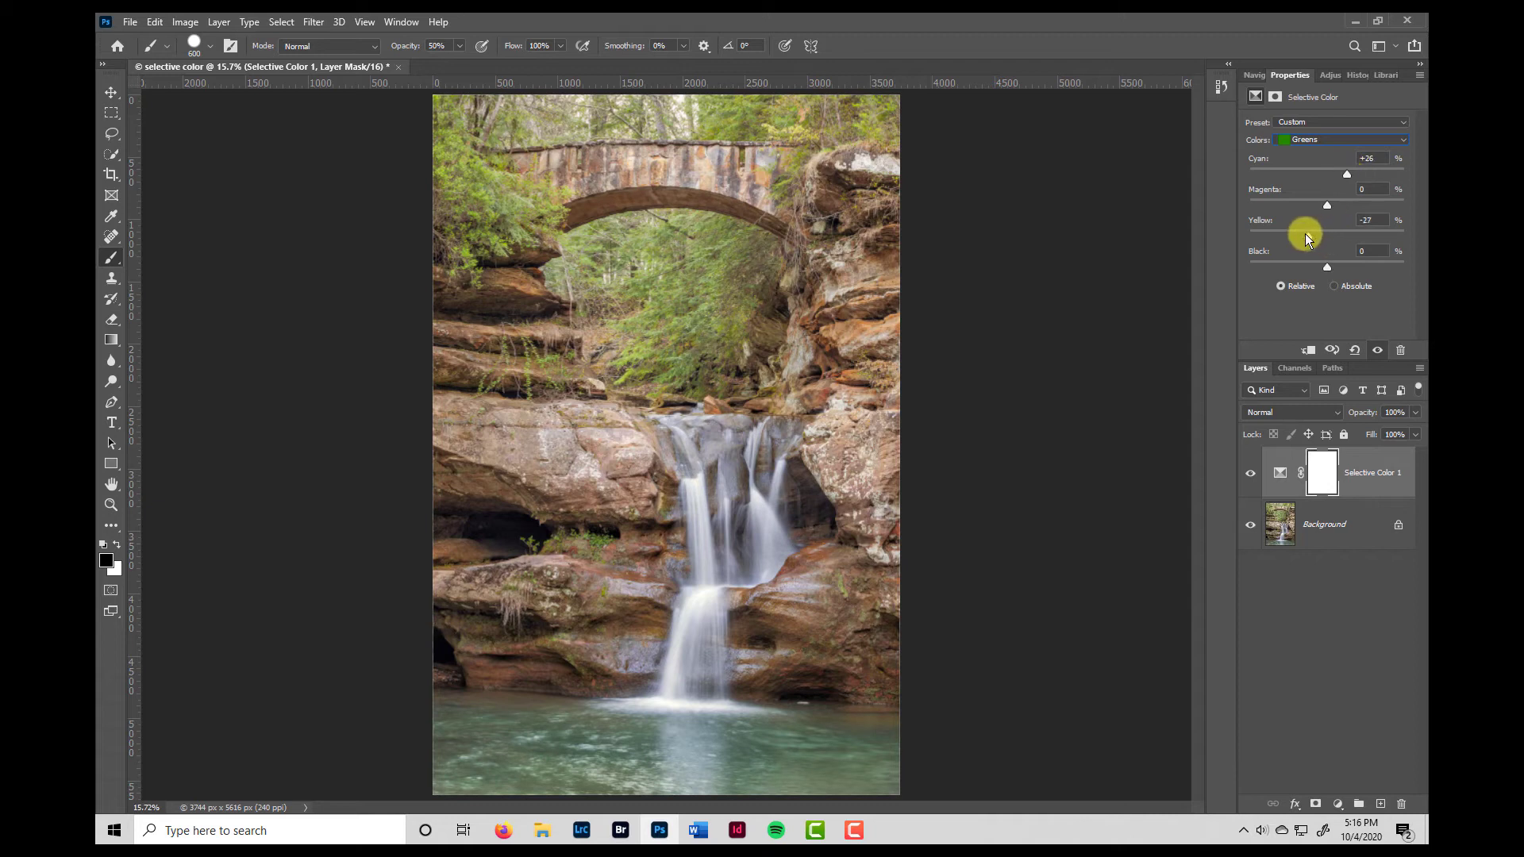
pyautogui.moveTo(1308, 239); pyautogui.dragTo(1321, 243)
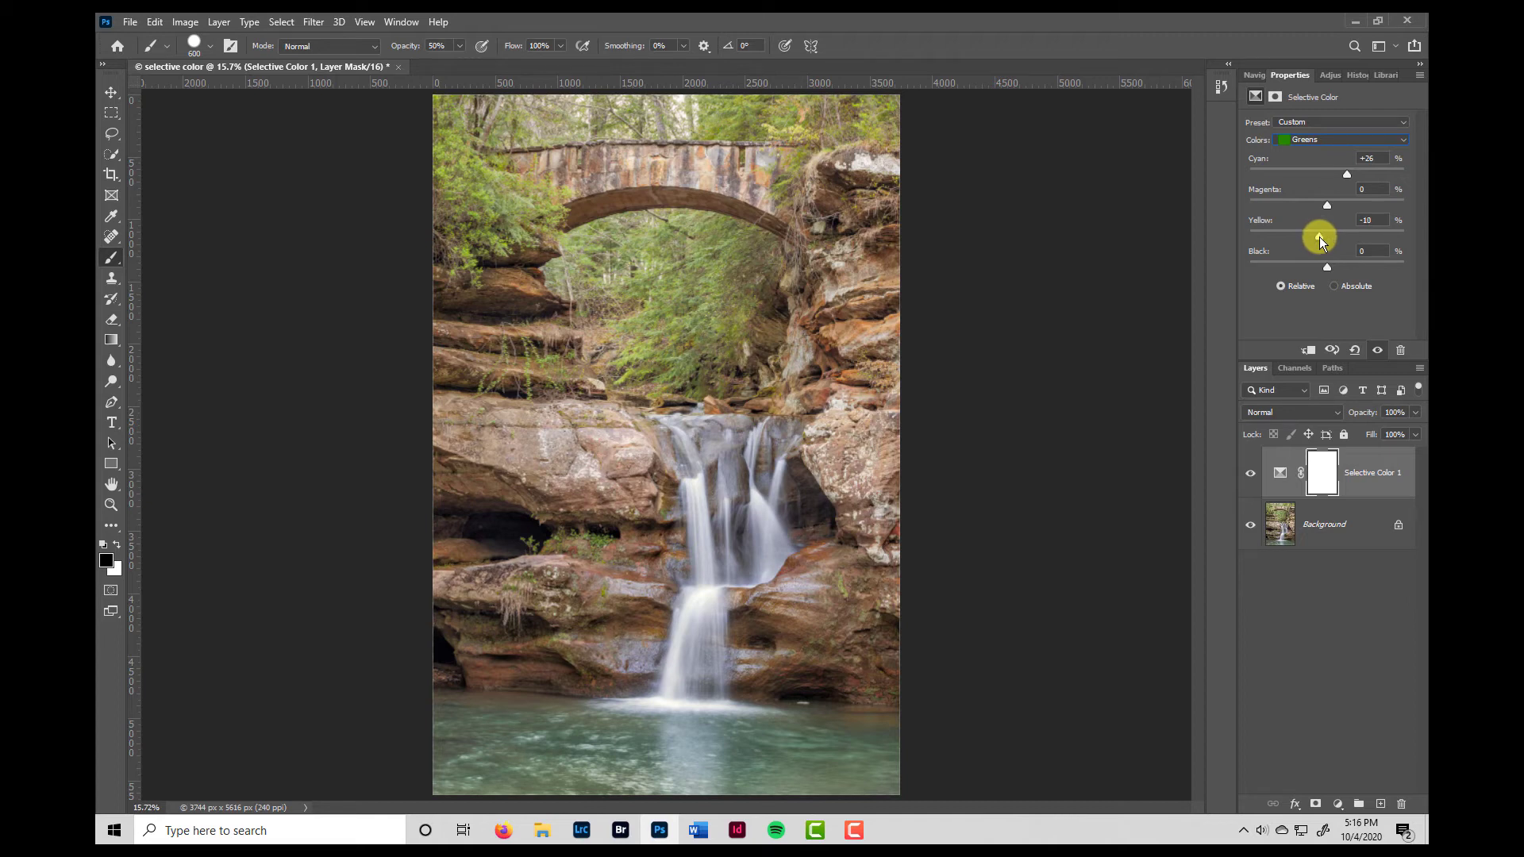
pyautogui.moveTo(1330, 270); pyautogui.dragTo(1333, 270)
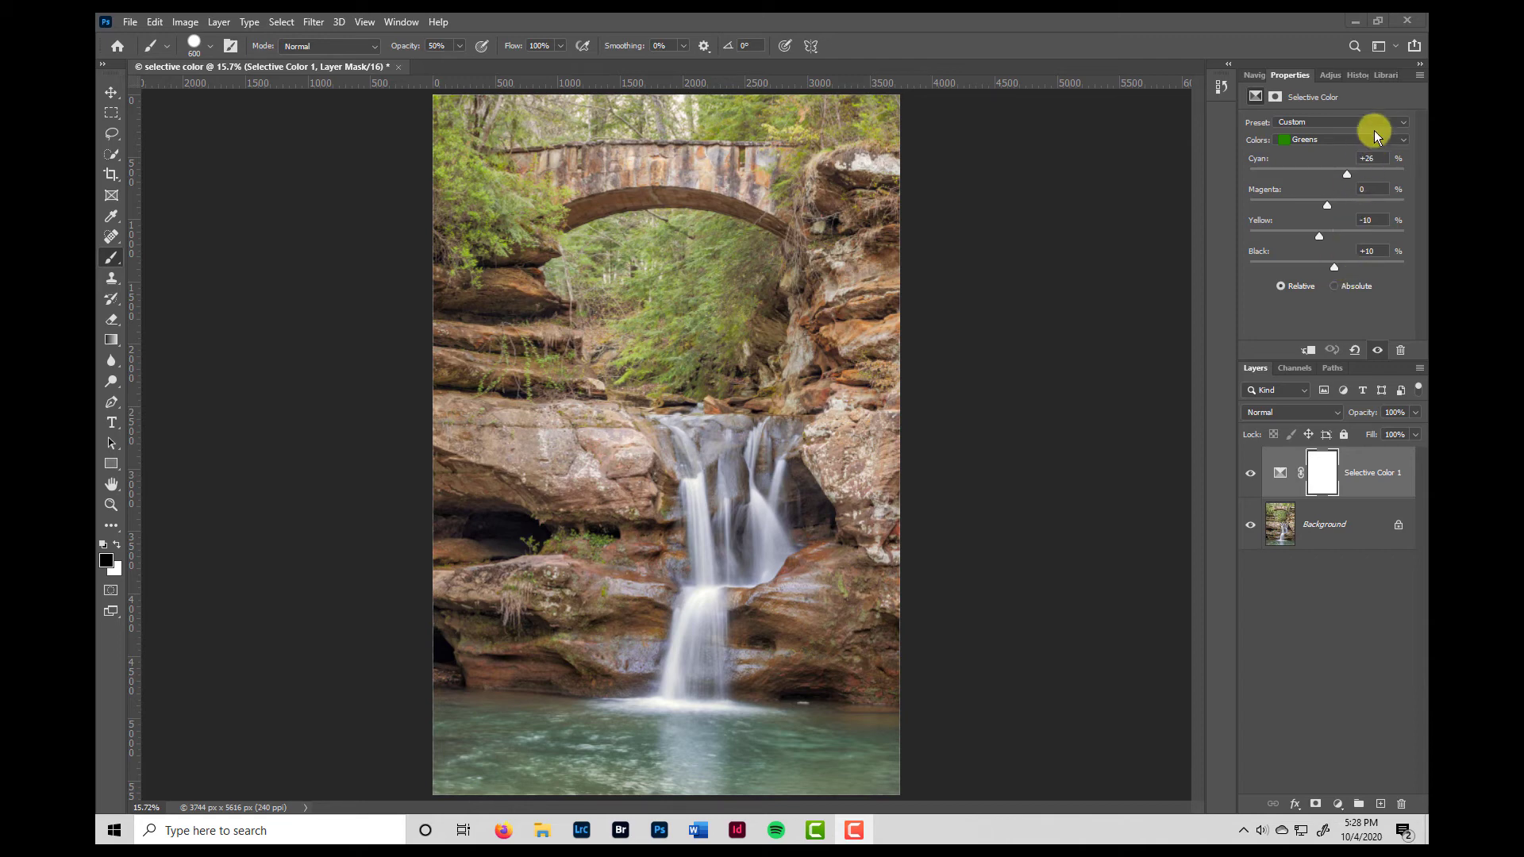
# - Raise the Yellow of the Whites to about +16% in the Selective Color adjustment
pyautogui.click(1398, 140)
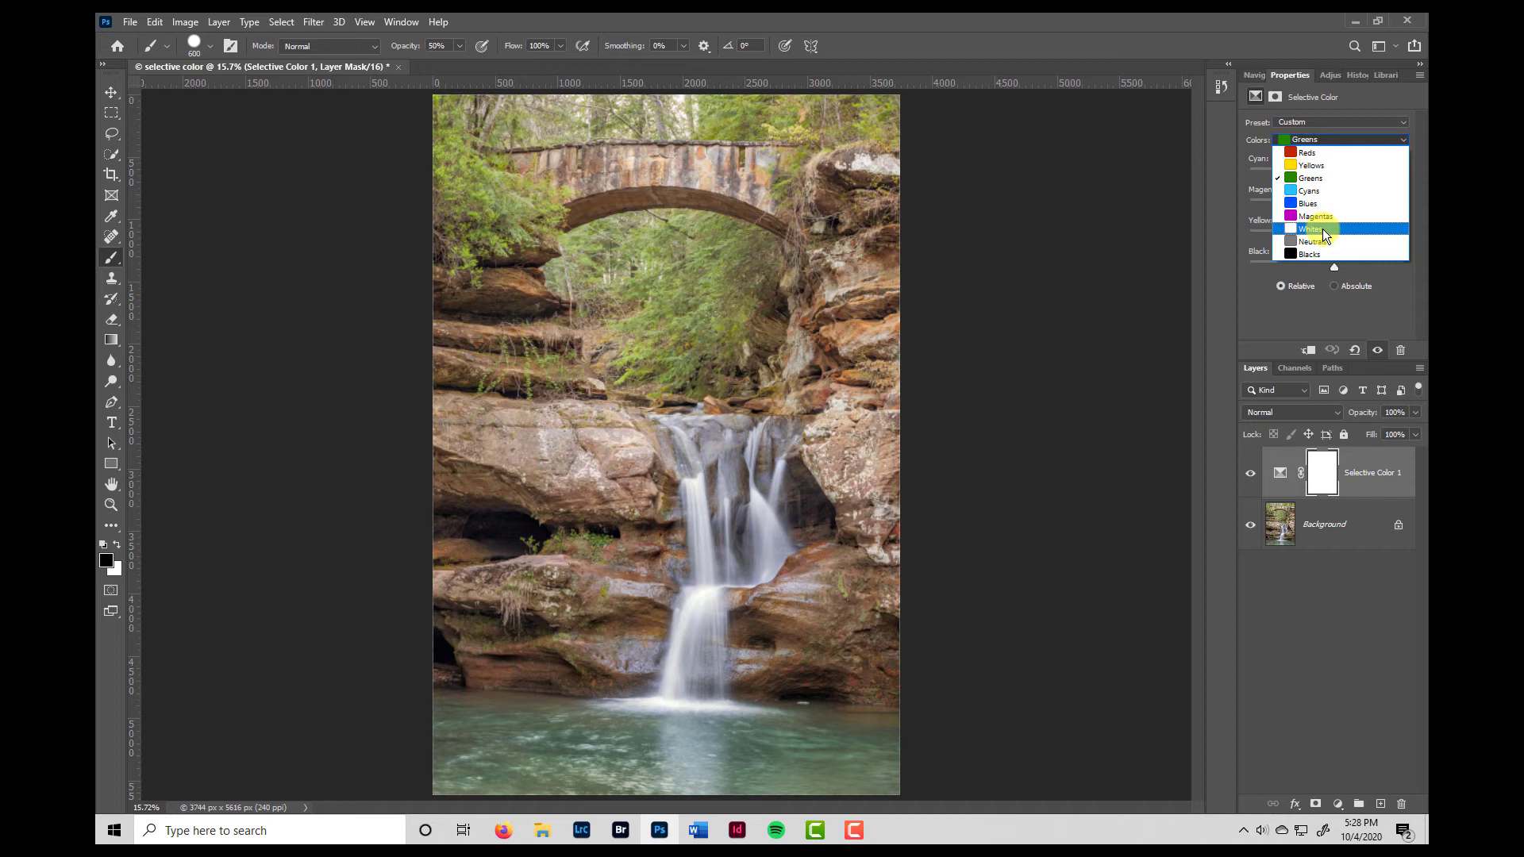
pyautogui.click(1322, 228)
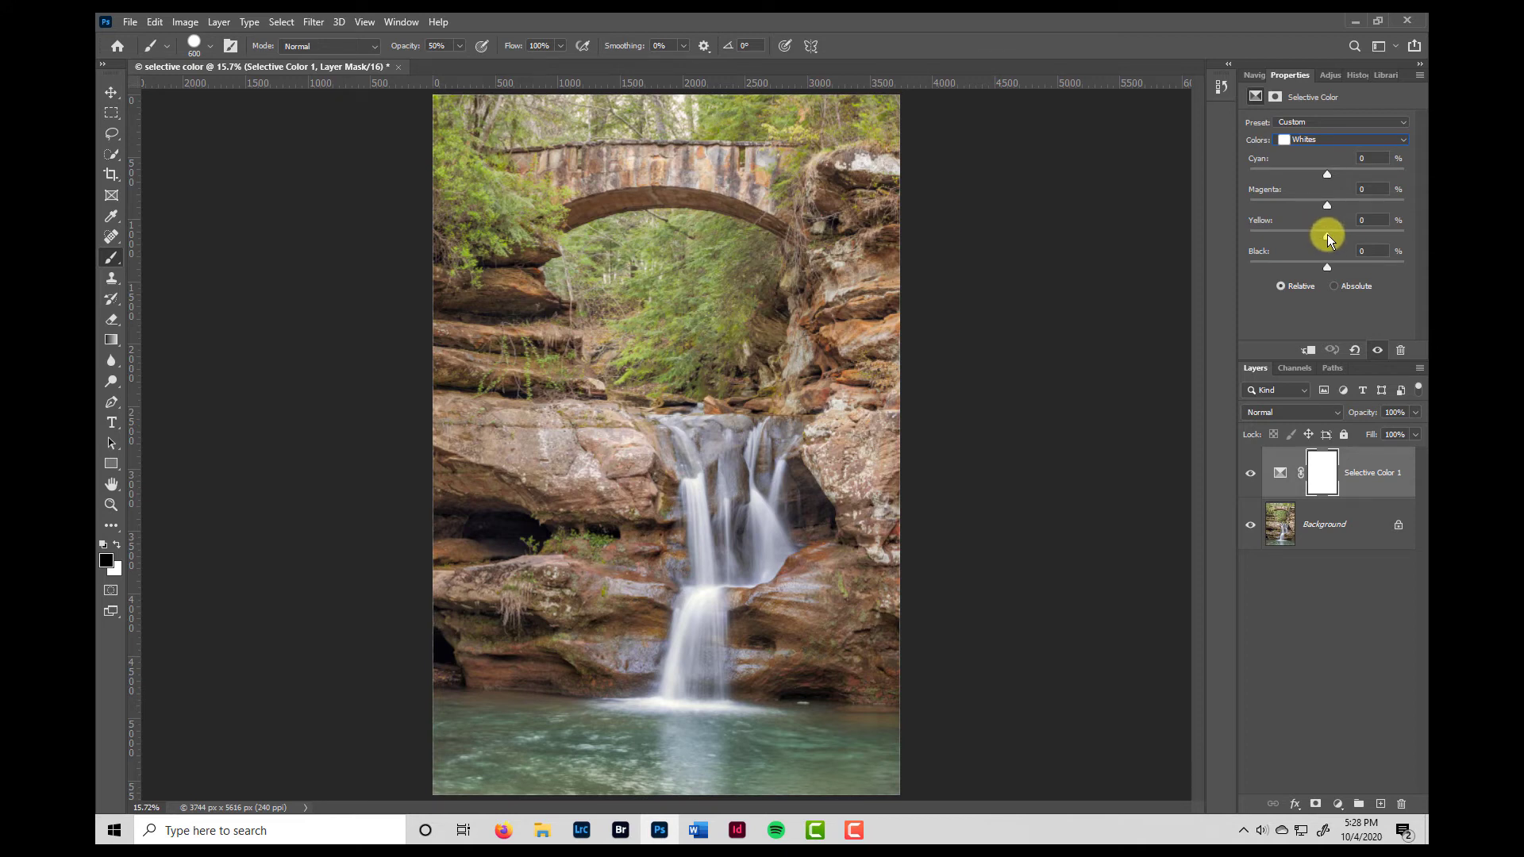
pyautogui.moveTo(1323, 238)
pyautogui.mouseDown()
pyautogui.moveTo(1295, 241)
pyautogui.moveTo(1323, 246)
pyautogui.mouseUp()
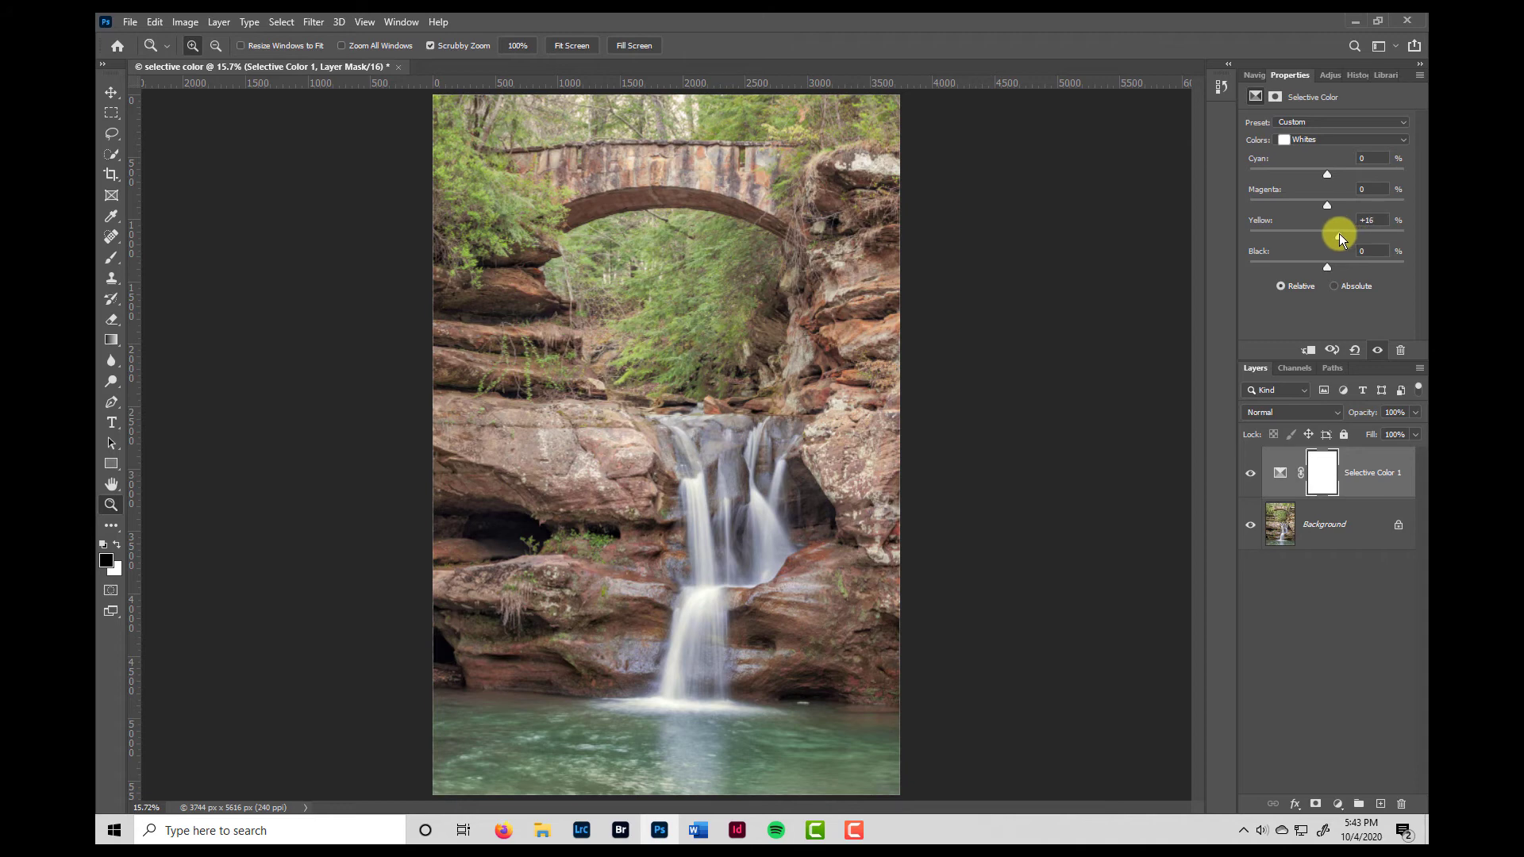
pyautogui.moveTo(1339, 234); pyautogui.dragTo(1341, 240)
# - Set the Yellow of the Blacks to -5% in the Selective Color adjustment
pyautogui.click(1319, 139)
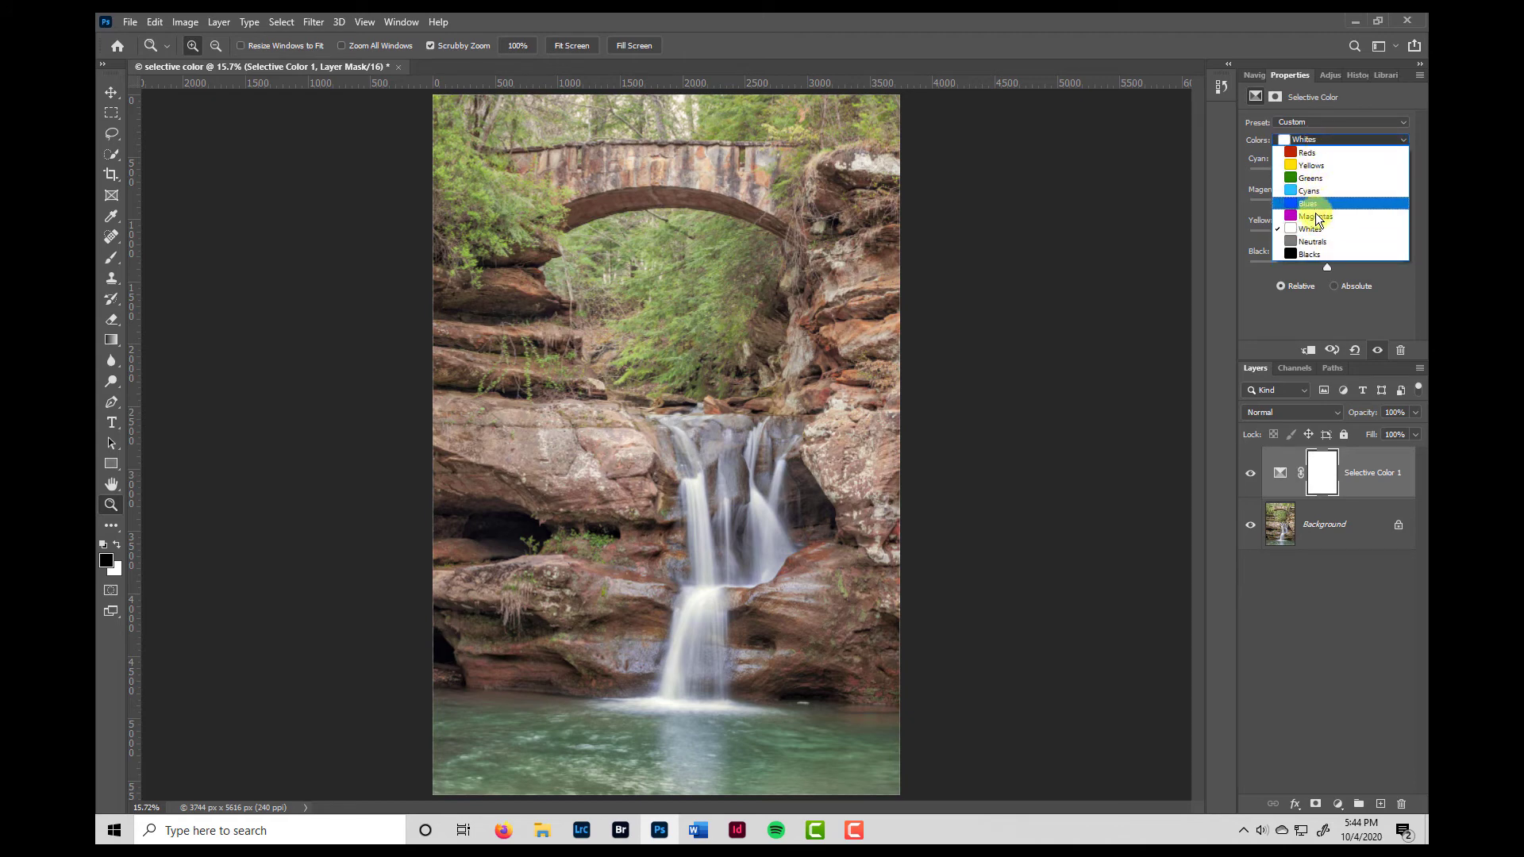
pyautogui.click(1318, 254)
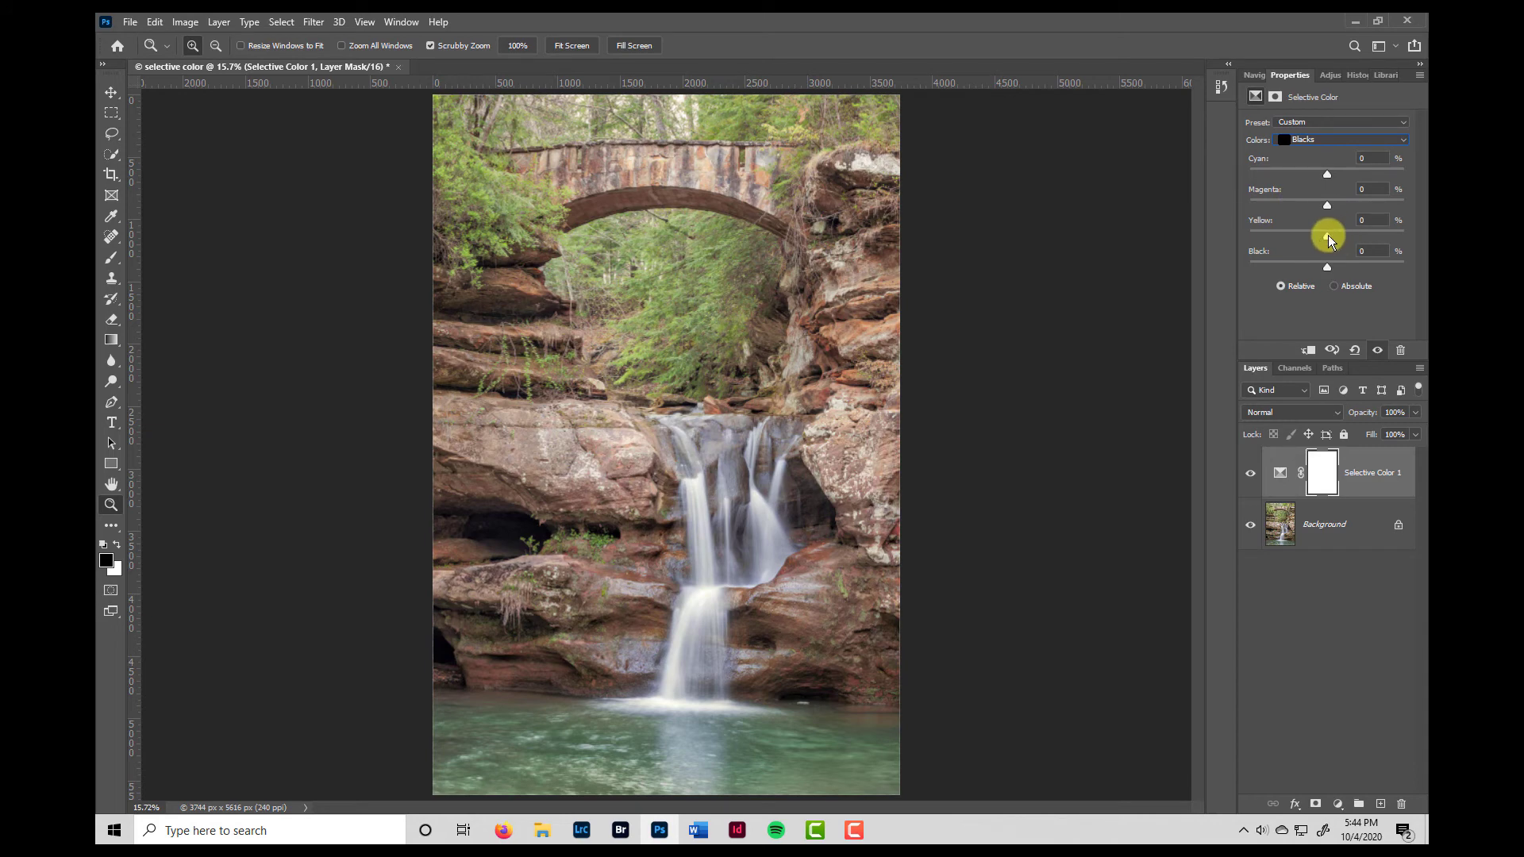
pyautogui.moveTo(1328, 235)
pyautogui.mouseDown()
pyautogui.moveTo(1305, 238)
pyautogui.moveTo(1320, 237)
pyautogui.moveTo(1328, 271)
pyautogui.moveTo(1318, 238)
pyautogui.moveTo(1292, 237)
pyautogui.moveTo(1318, 239)
pyautogui.mouseUp()
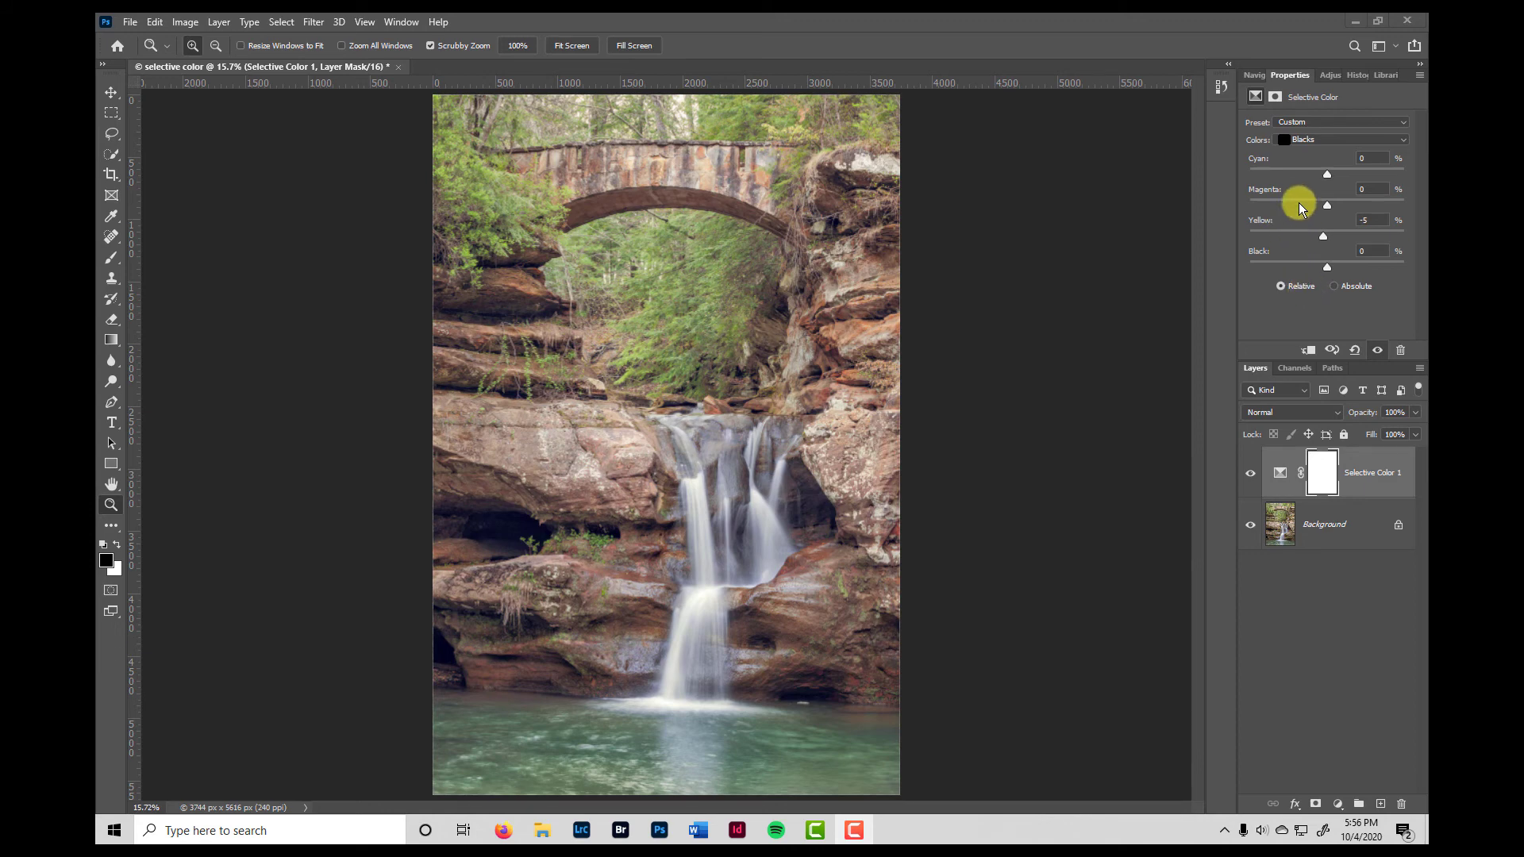
# - Display the Yellows settings and compare the image with the Selective Color layer hidden and shown
pyautogui.click(1375, 141)
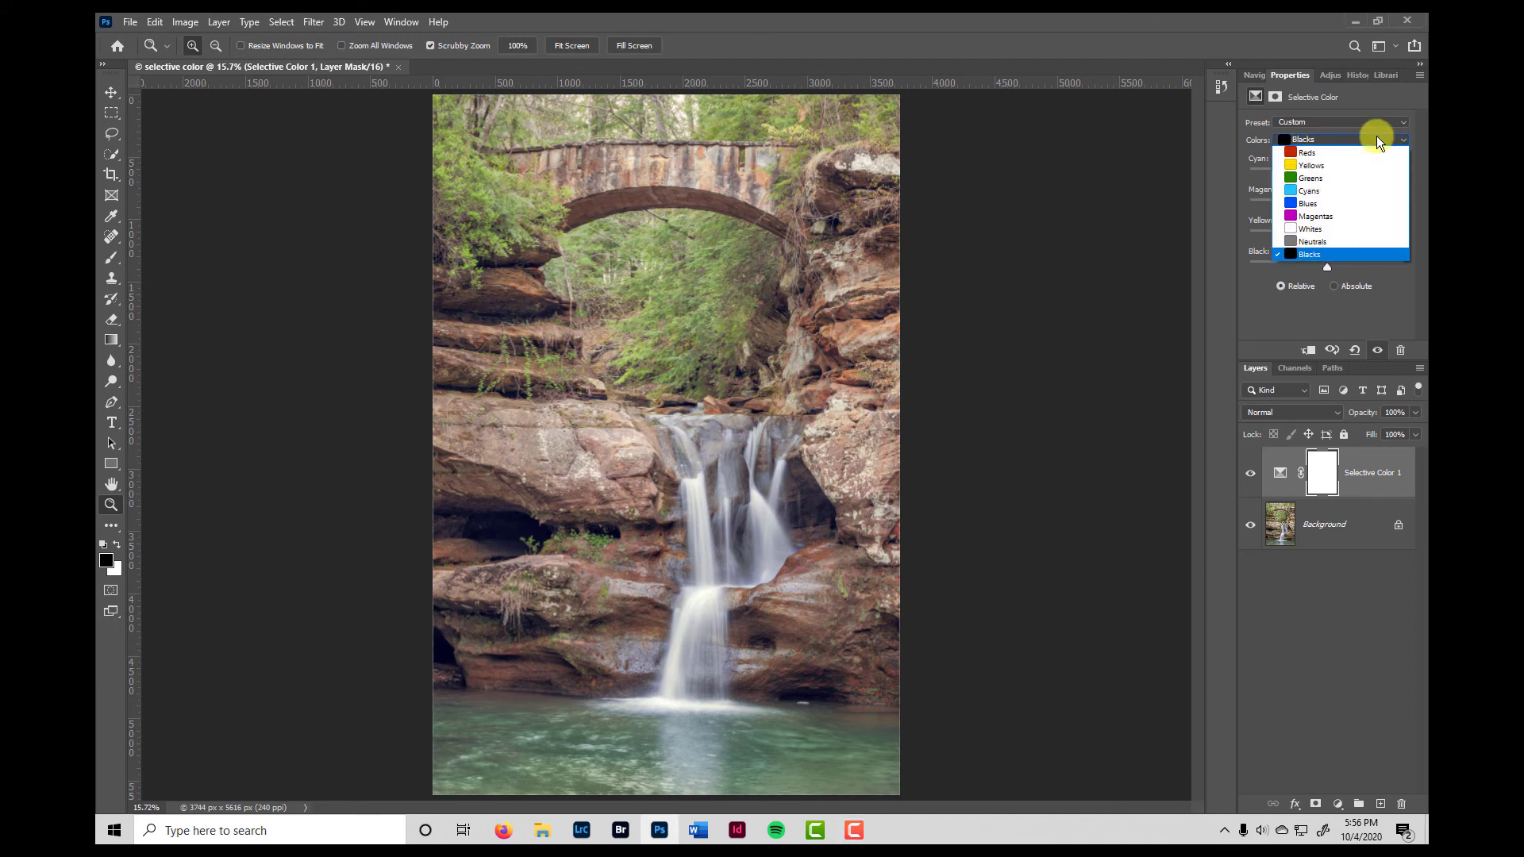
pyautogui.click(1319, 159)
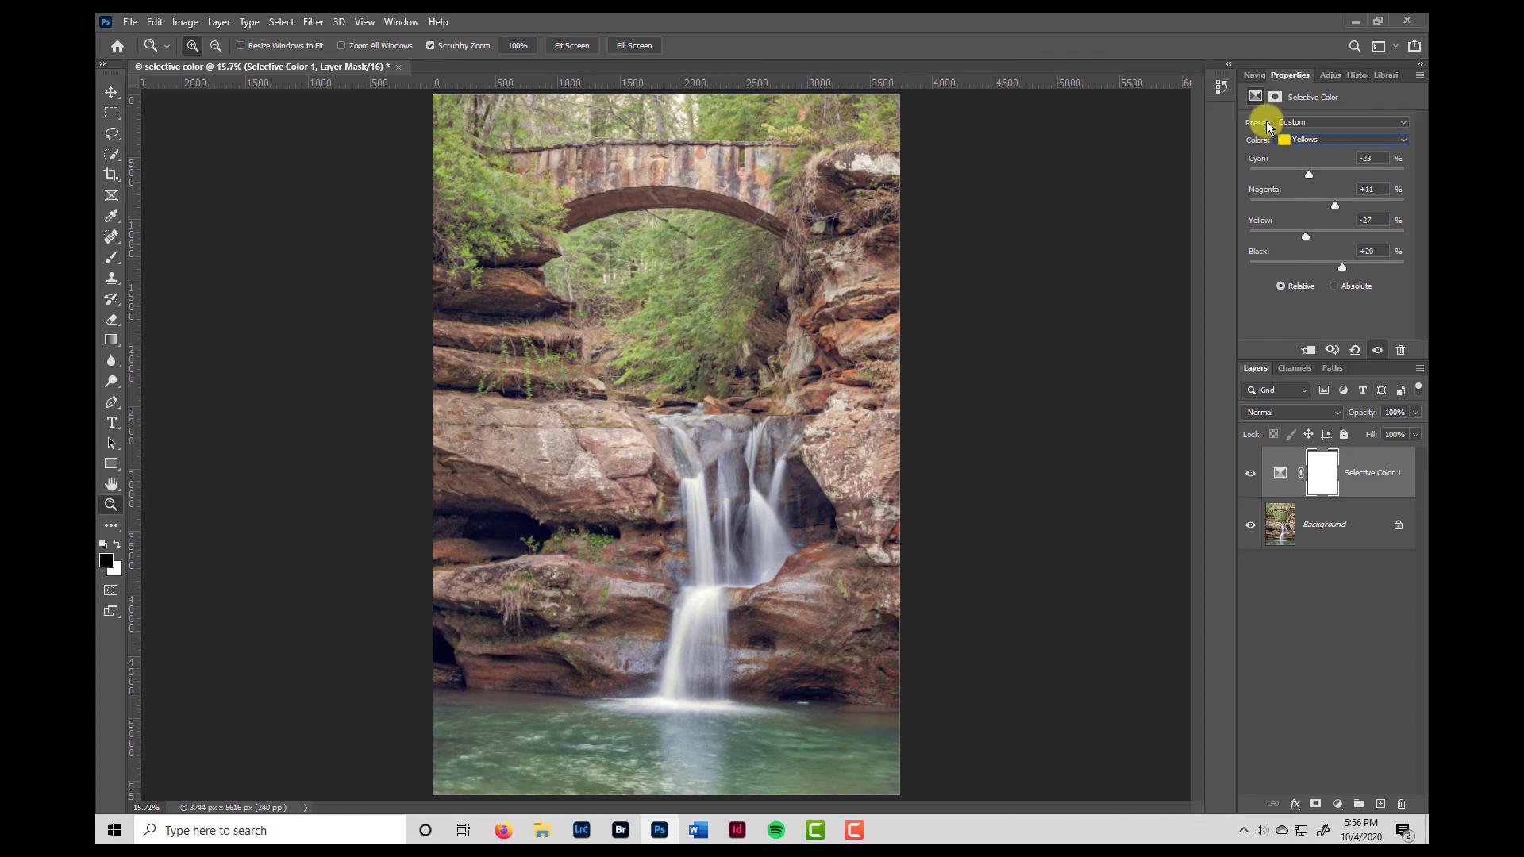
pyautogui.click(1251, 477)
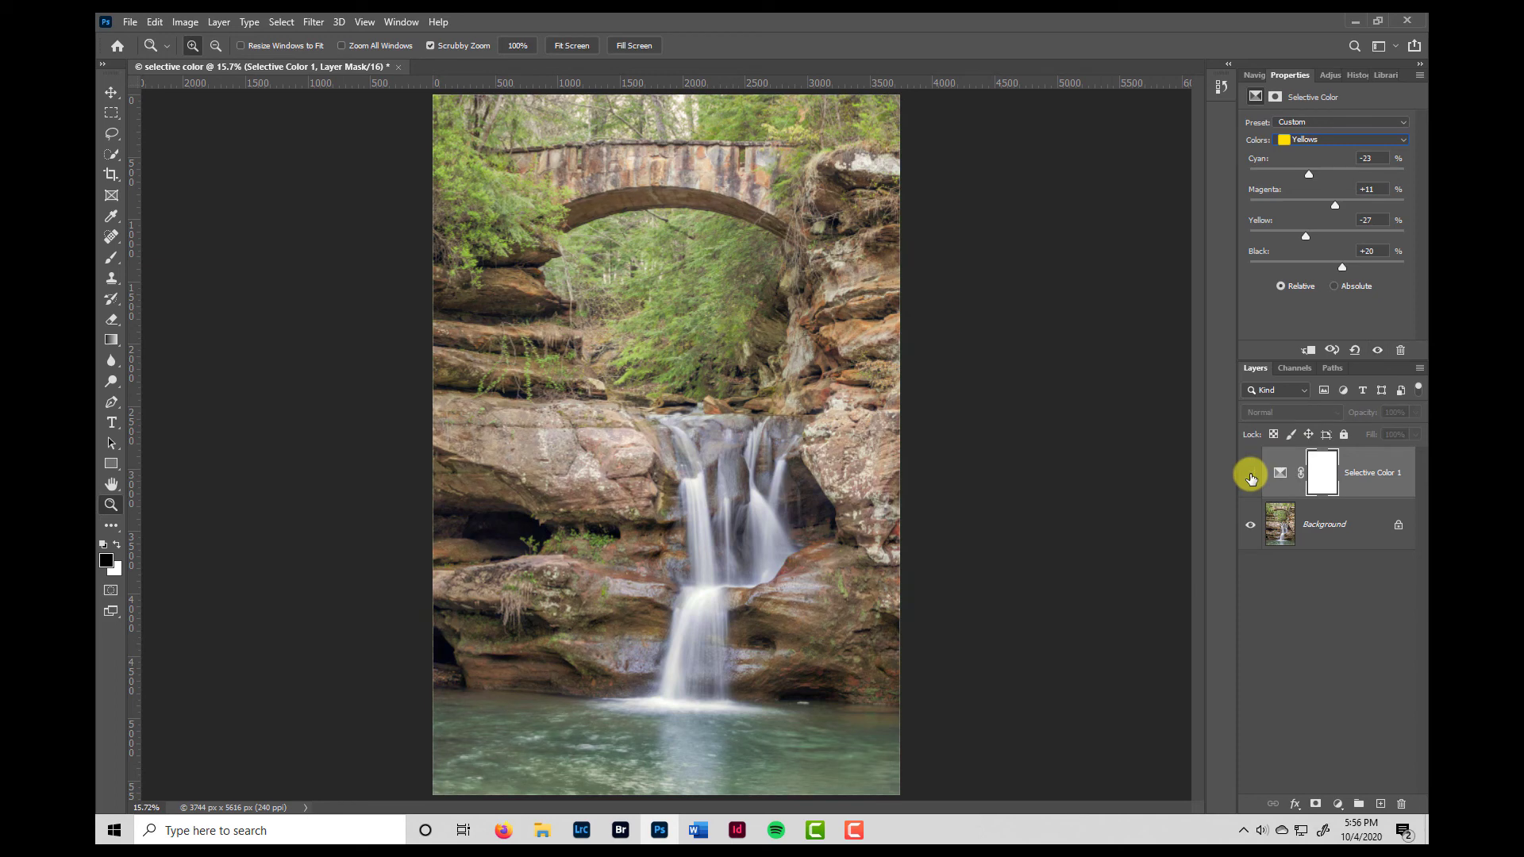
pyautogui.click(1250, 477)
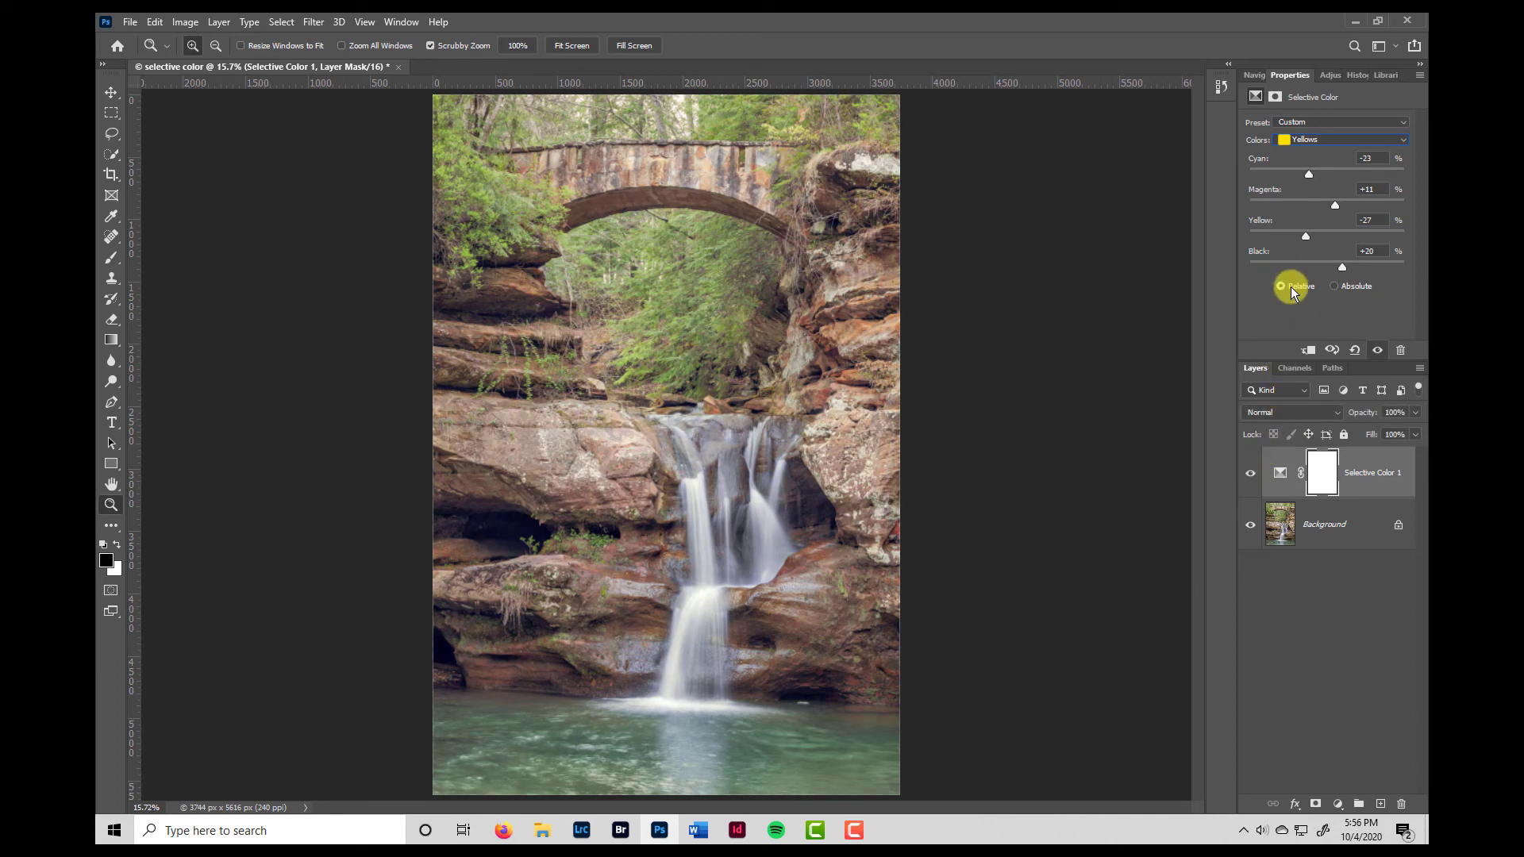
# - Switch the Selective Color method to Absolute to preview its effect, and return it to Relative
pyautogui.click(1332, 286)
pyautogui.click(1278, 284)
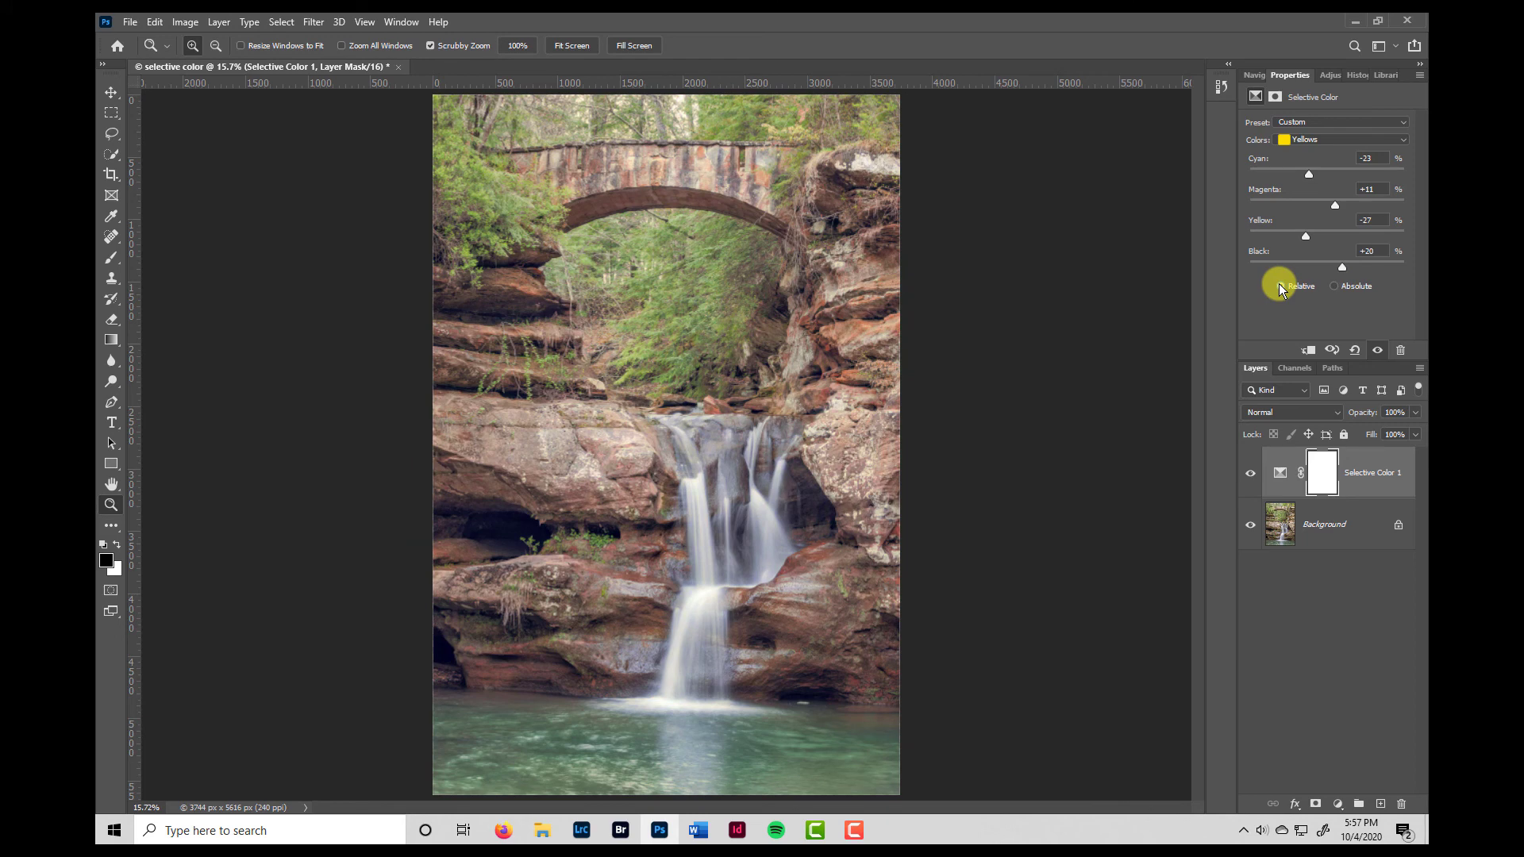